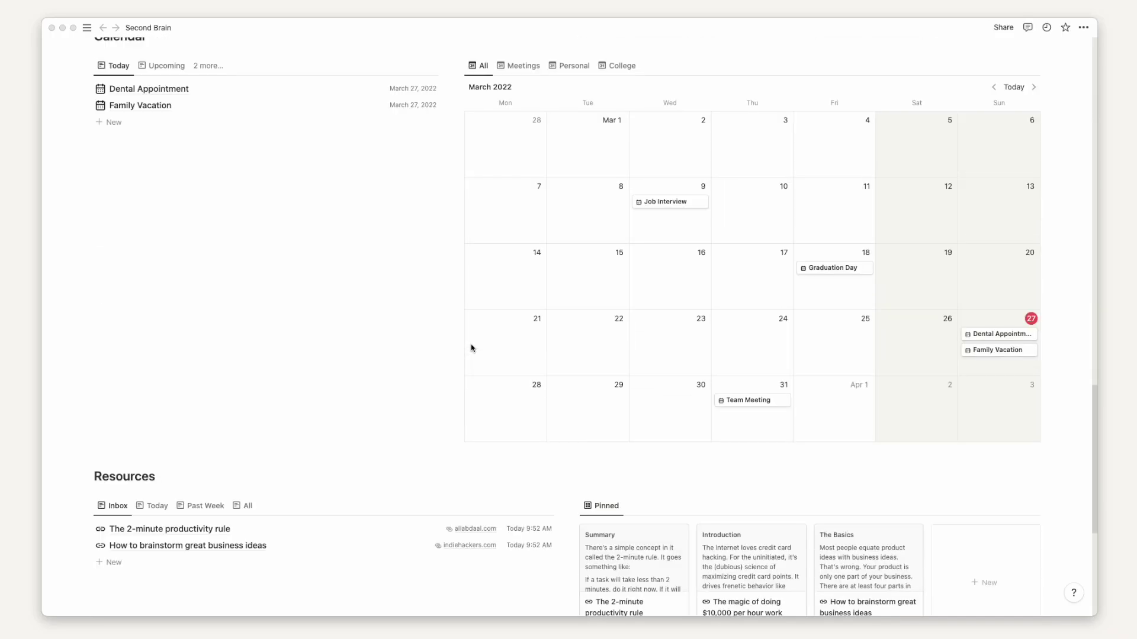
- Scroll the Second Brain dashboard up to its title, PARA links and areas gallery
scroll(470, 348, up, 13)
scroll(471, 348, up, 15)
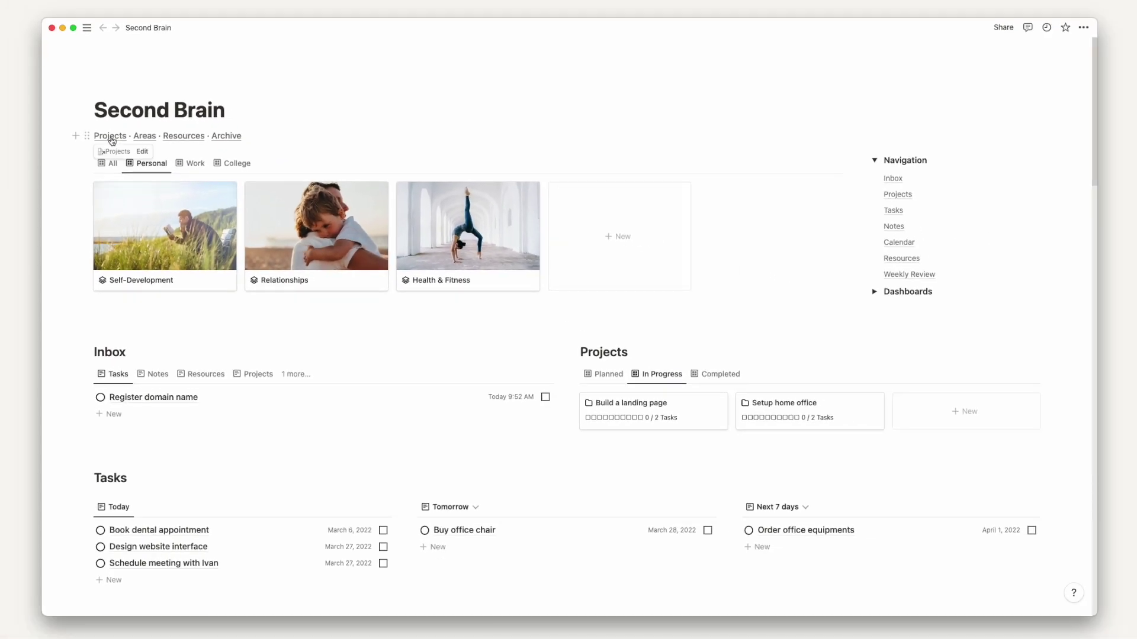
click(111, 138)
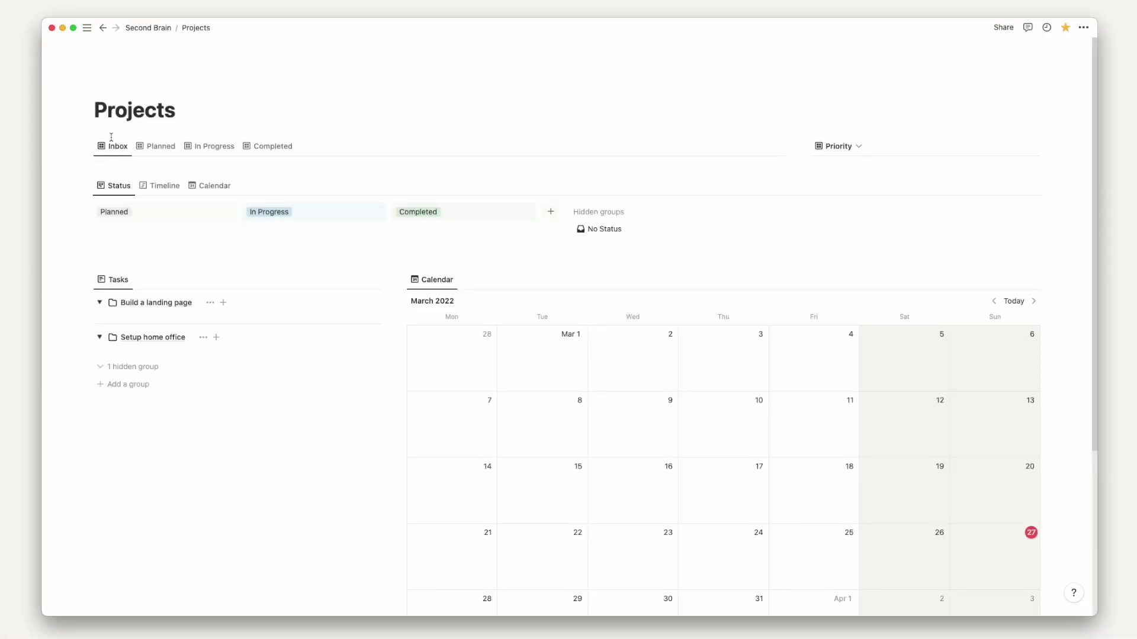
click(157, 30)
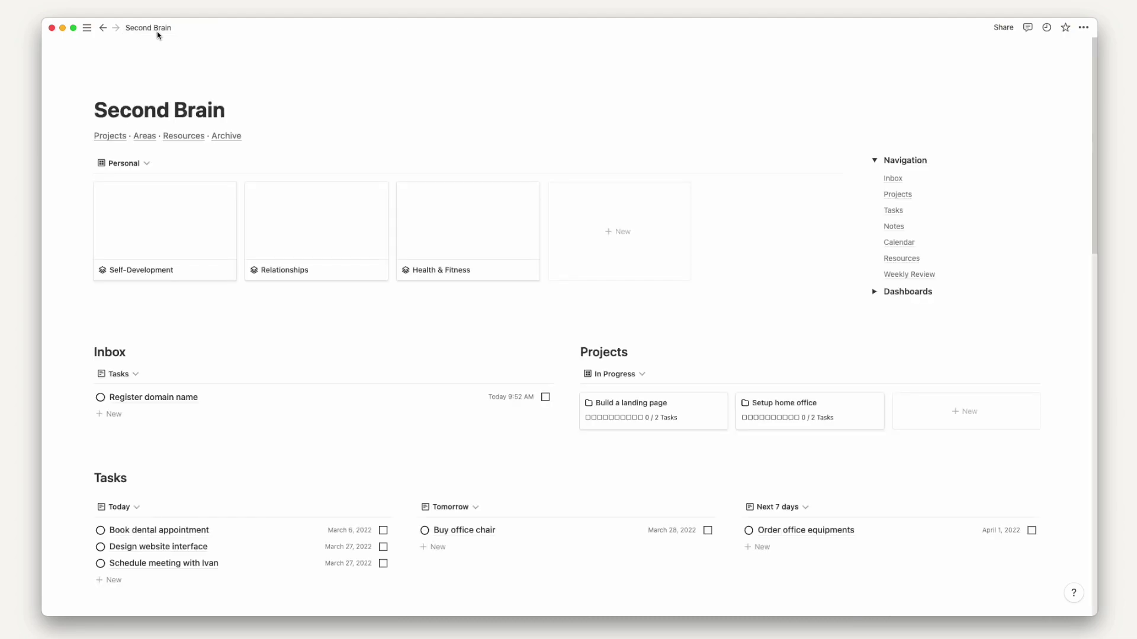
click(422, 211)
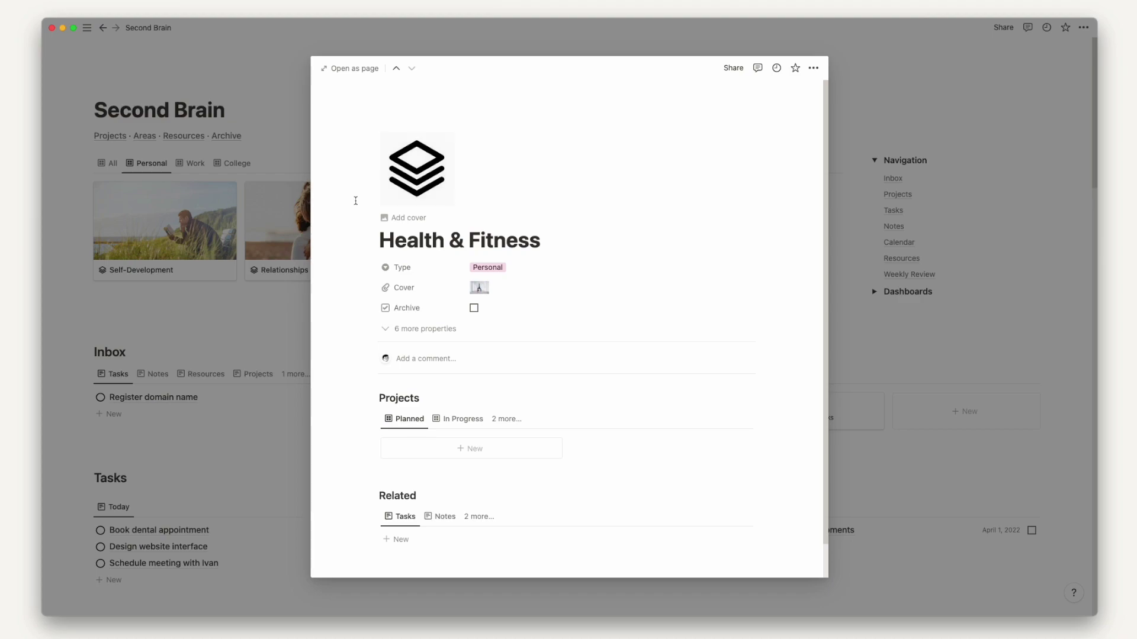
click(302, 194)
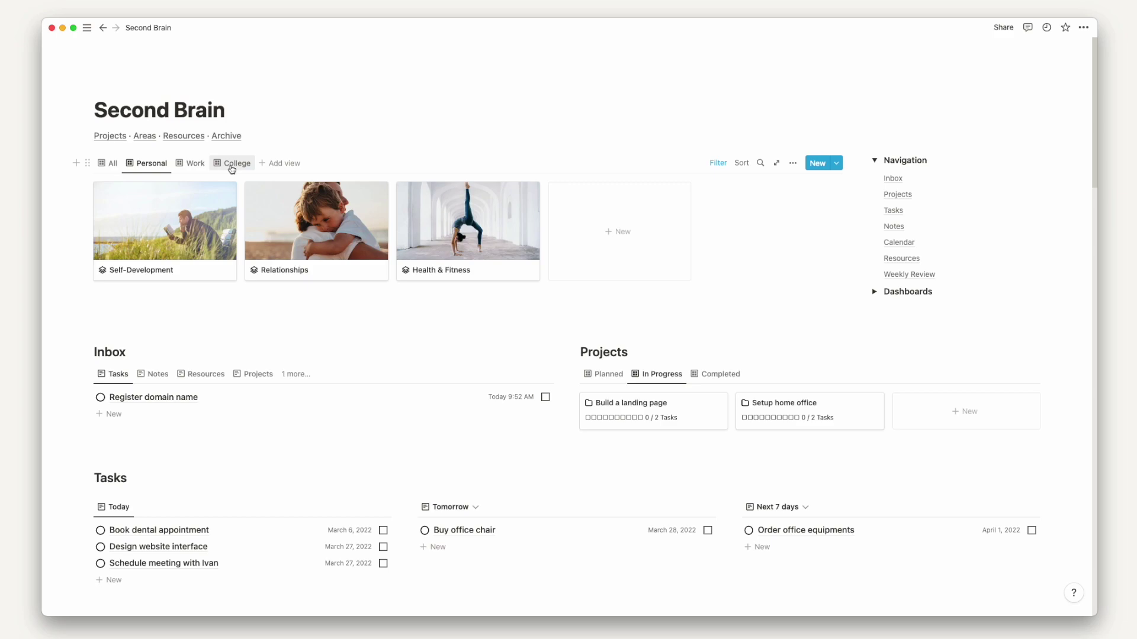
click(880, 161)
- Expand the Navigation list, jump to the Calendar section, then scroll back up
click(879, 162)
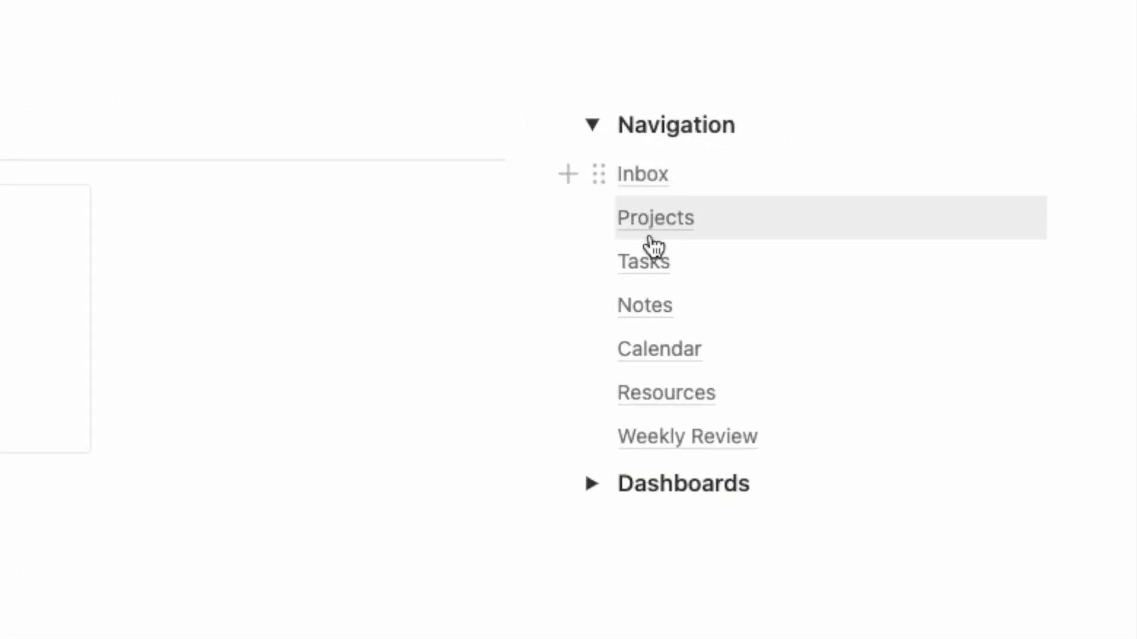
click(657, 349)
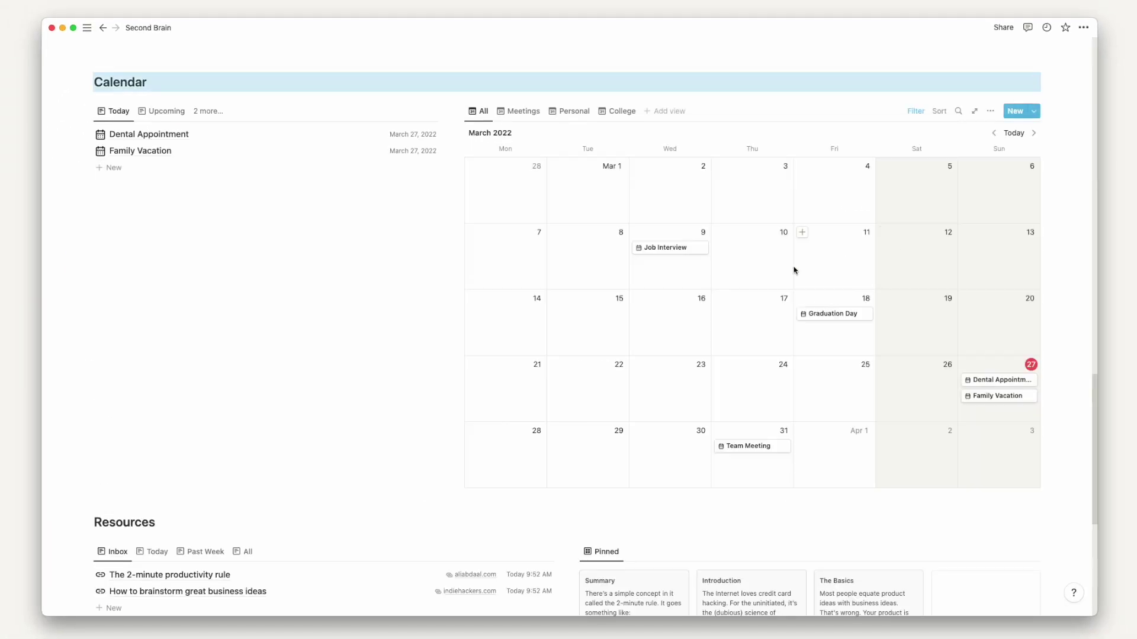
scroll(596, 292, up, 15)
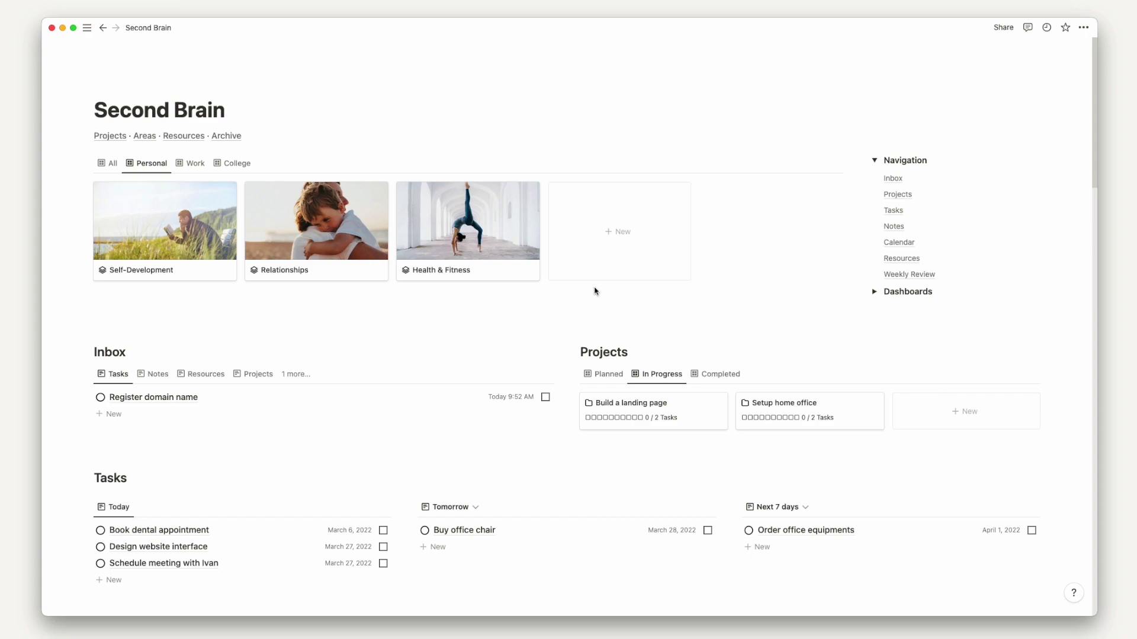
- Reveal the Dashboards list, open the Notes dashboard, then return to Second Brain
click(875, 293)
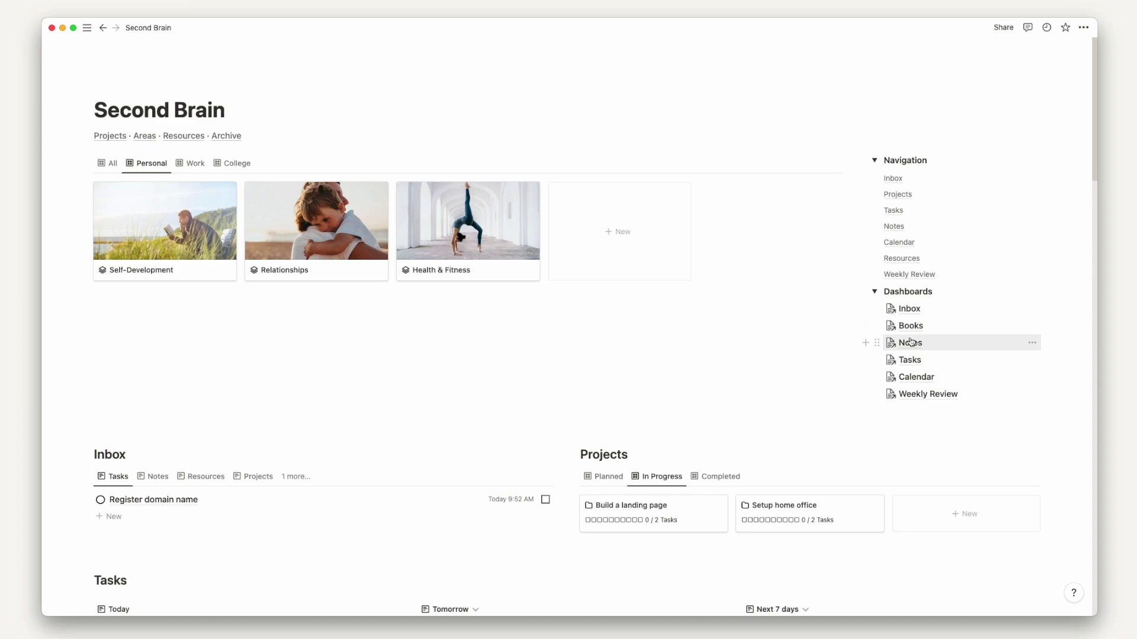
click(910, 342)
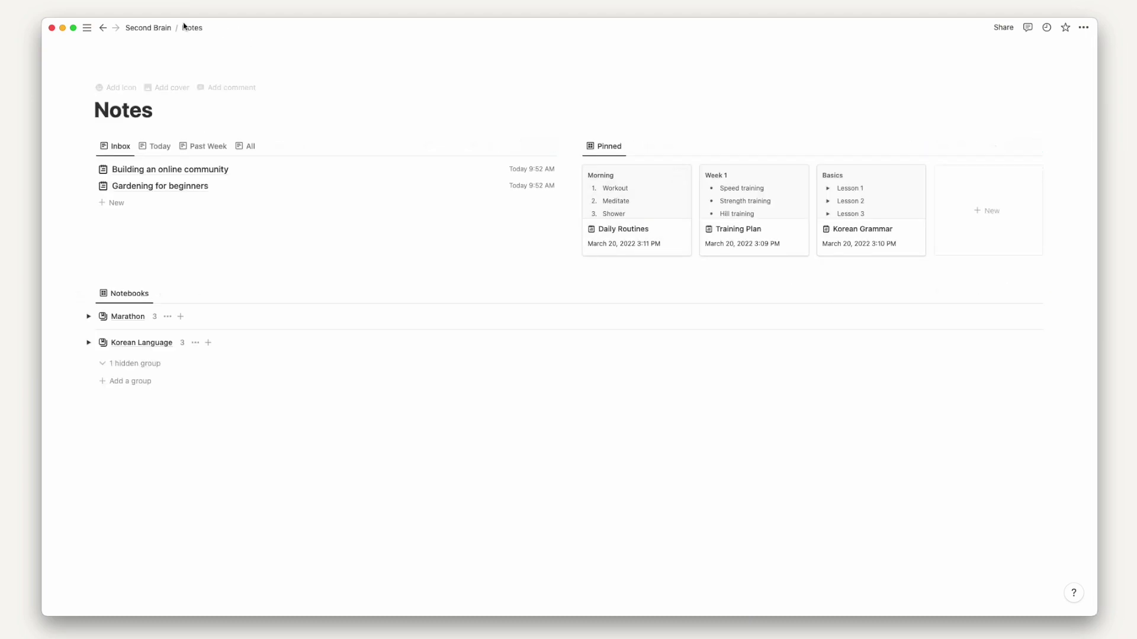
click(148, 28)
- Switch the Inbox to the Notes view, then the Resources view with its two saved links
scroll(432, 368, down, 5)
scroll(432, 368, down, 3)
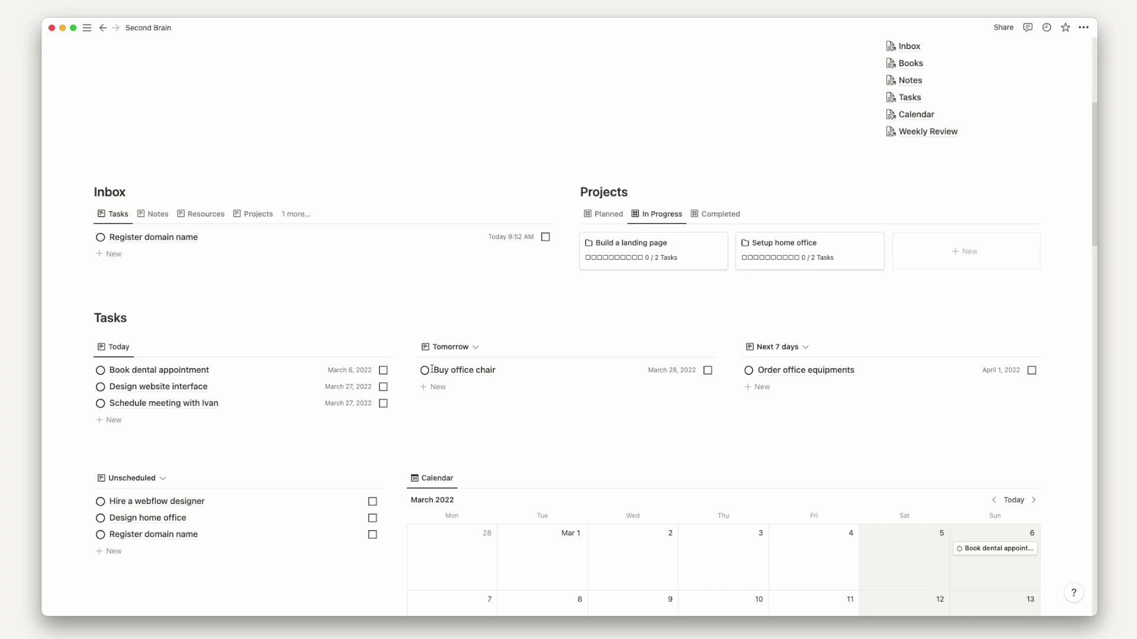
scroll(433, 373, down, 2)
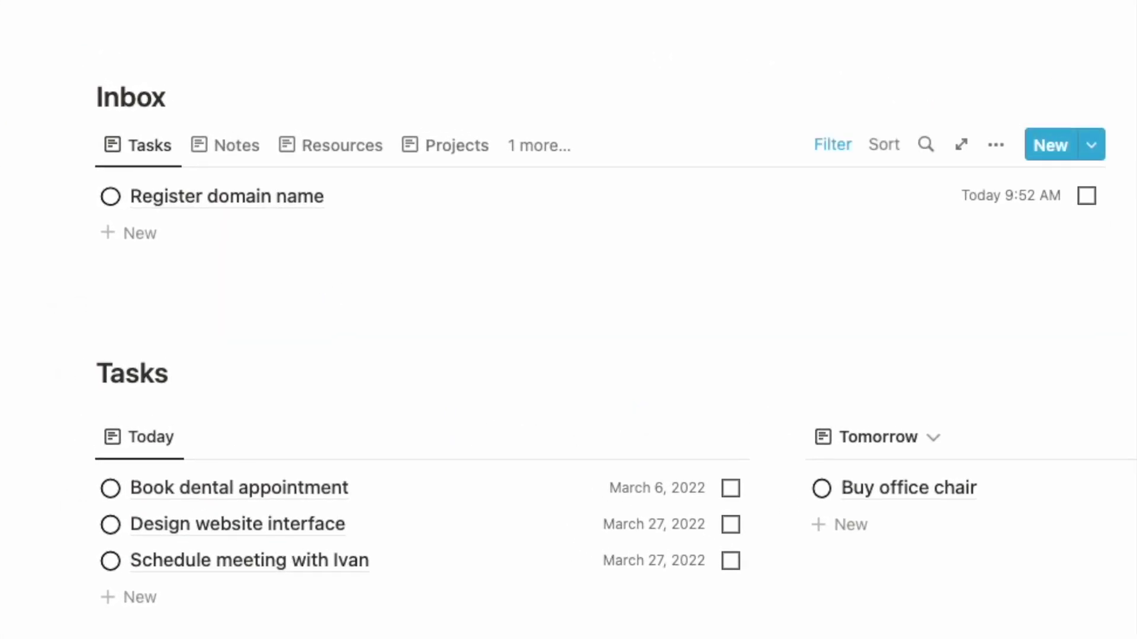
click(236, 145)
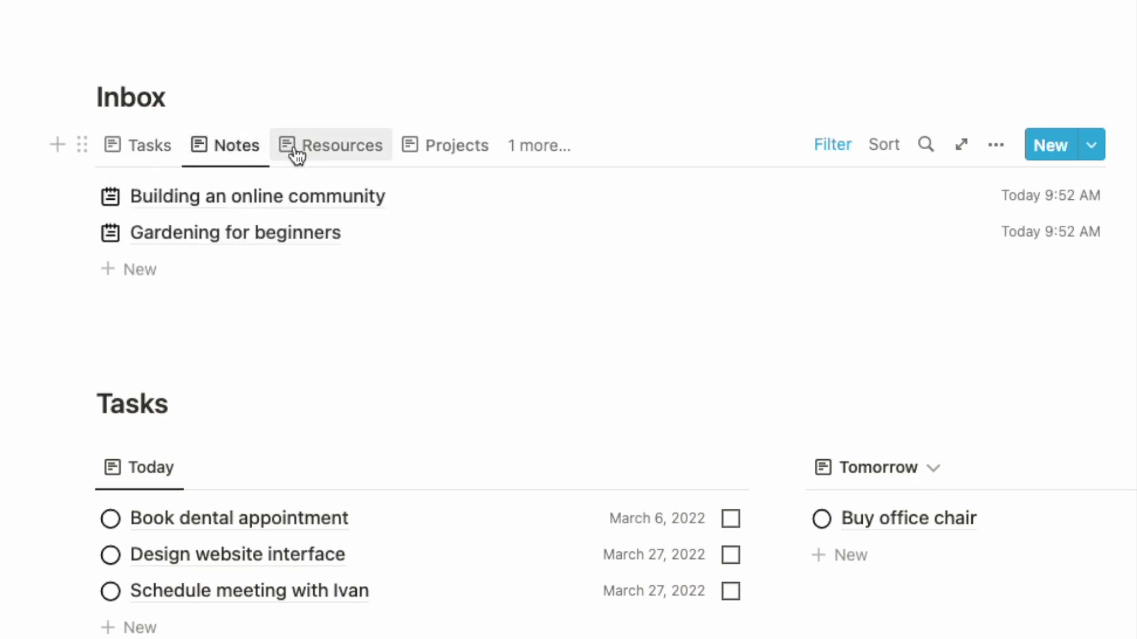
click(320, 154)
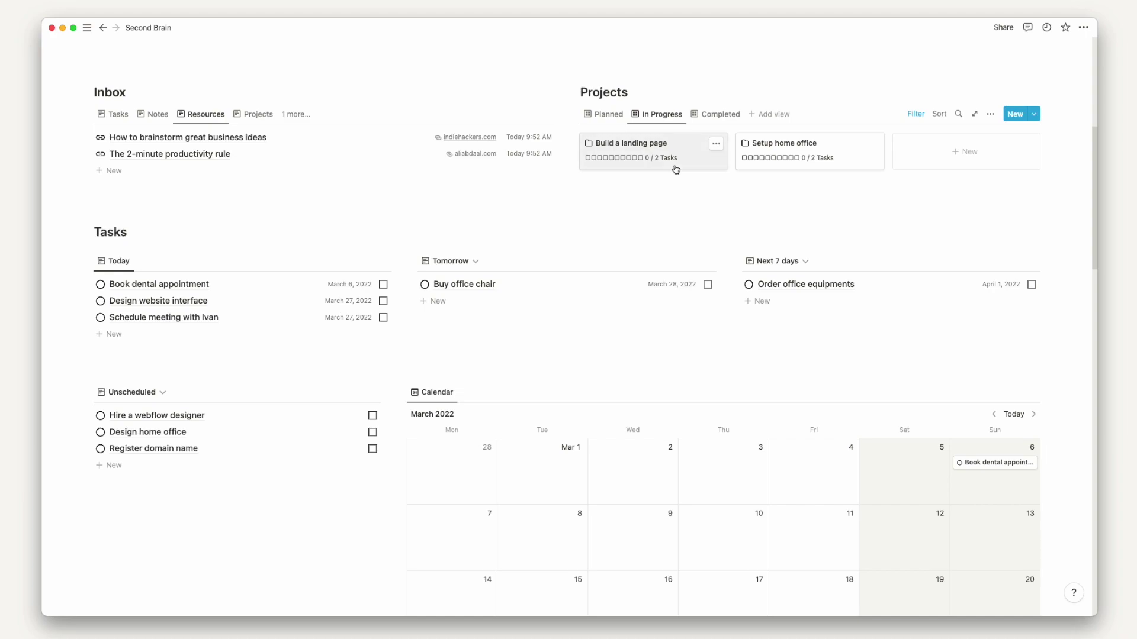
- Preview the Build a landing page project, then close the preview
click(675, 170)
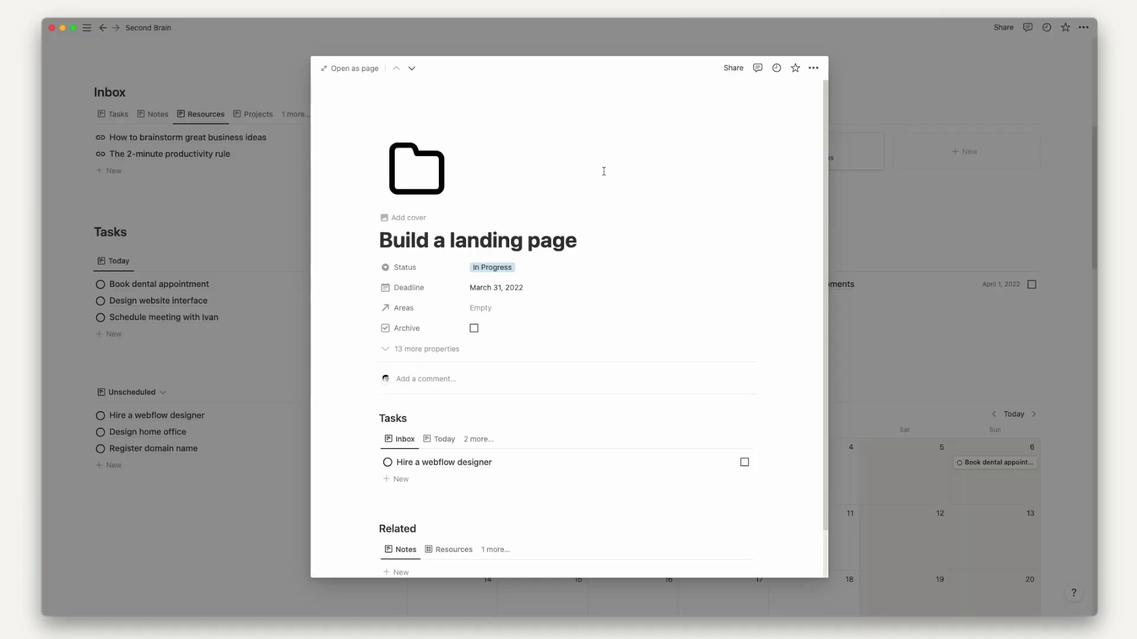
click(232, 181)
scroll(269, 230, down, 4)
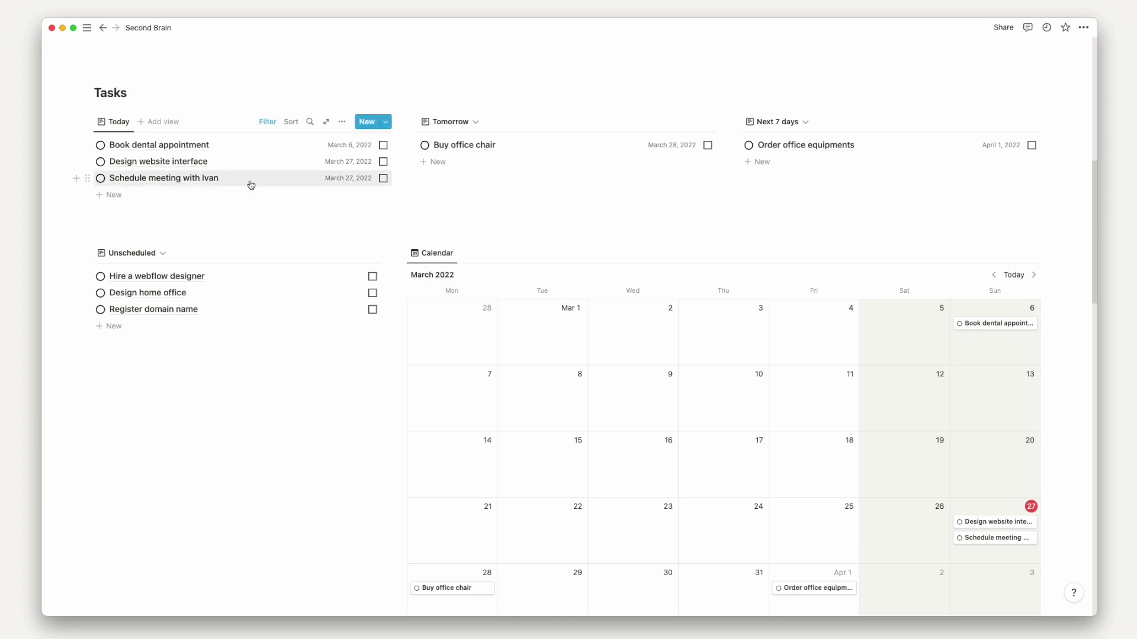
- Move Schedule meeting with Ivan to Tomorrow and schedule Register domain name for March 30
drag(251, 188, 410, 192)
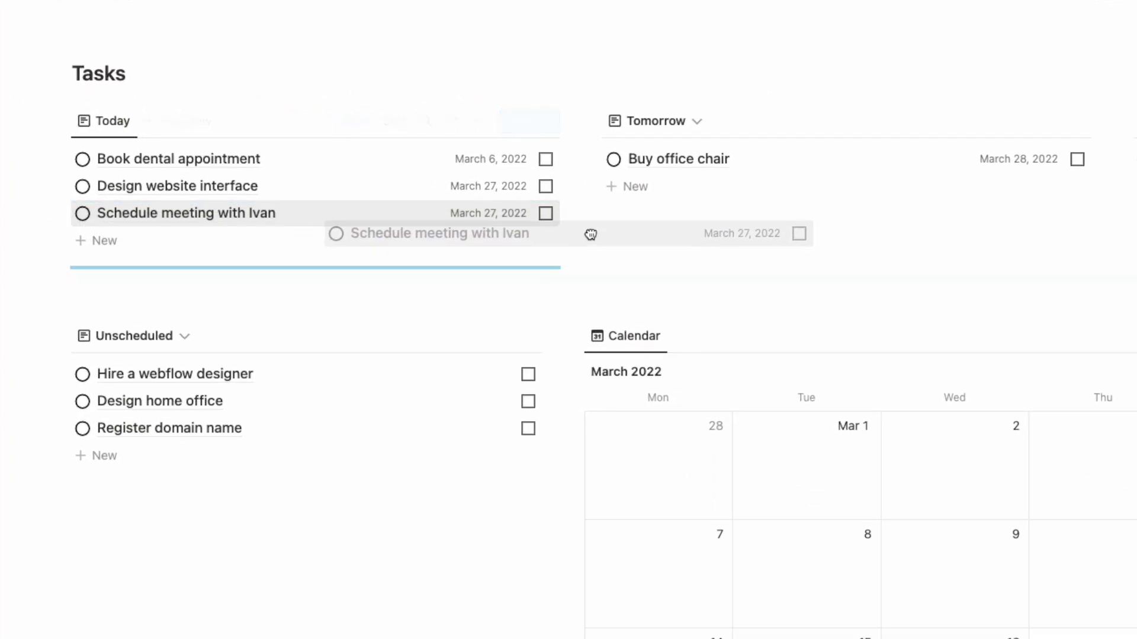
drag(591, 234, 671, 168)
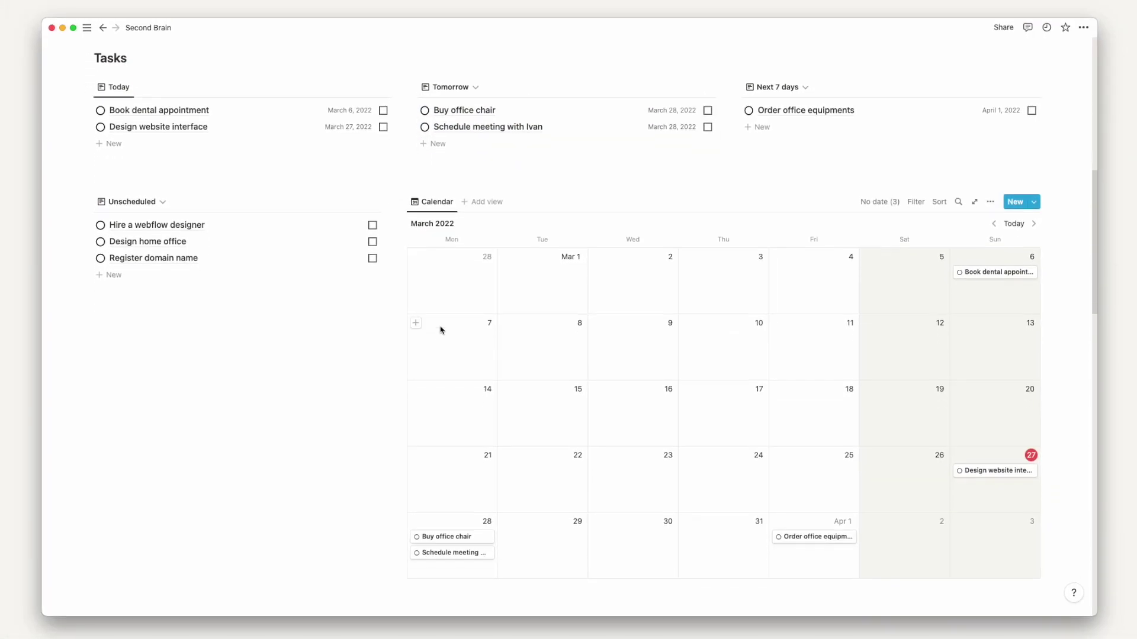
scroll(440, 330, down, 1)
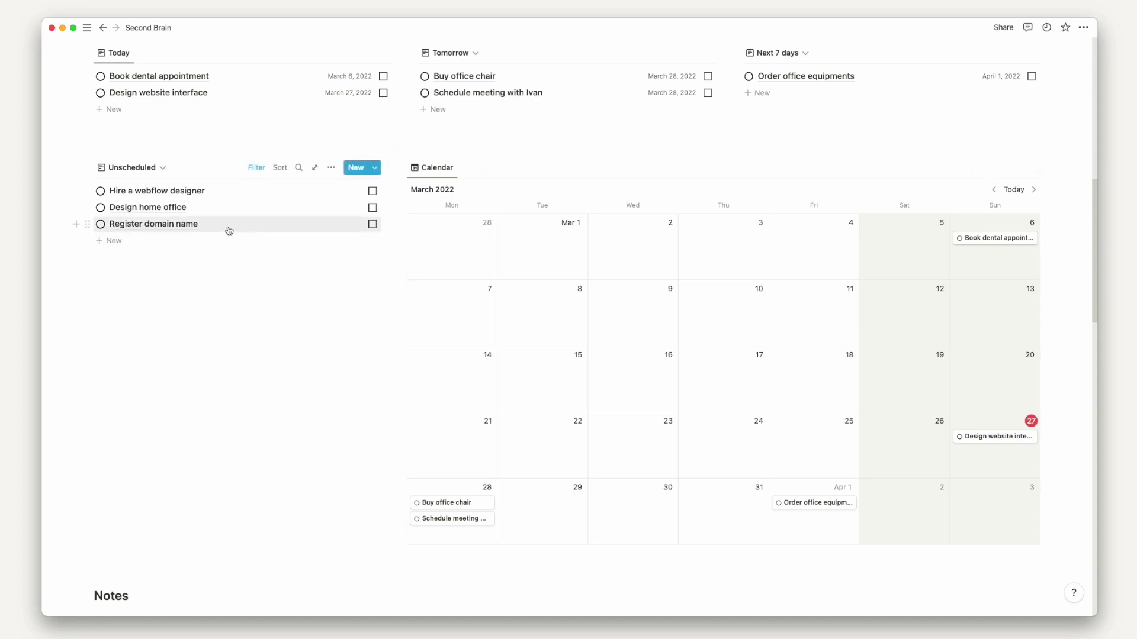
drag(229, 231, 625, 502)
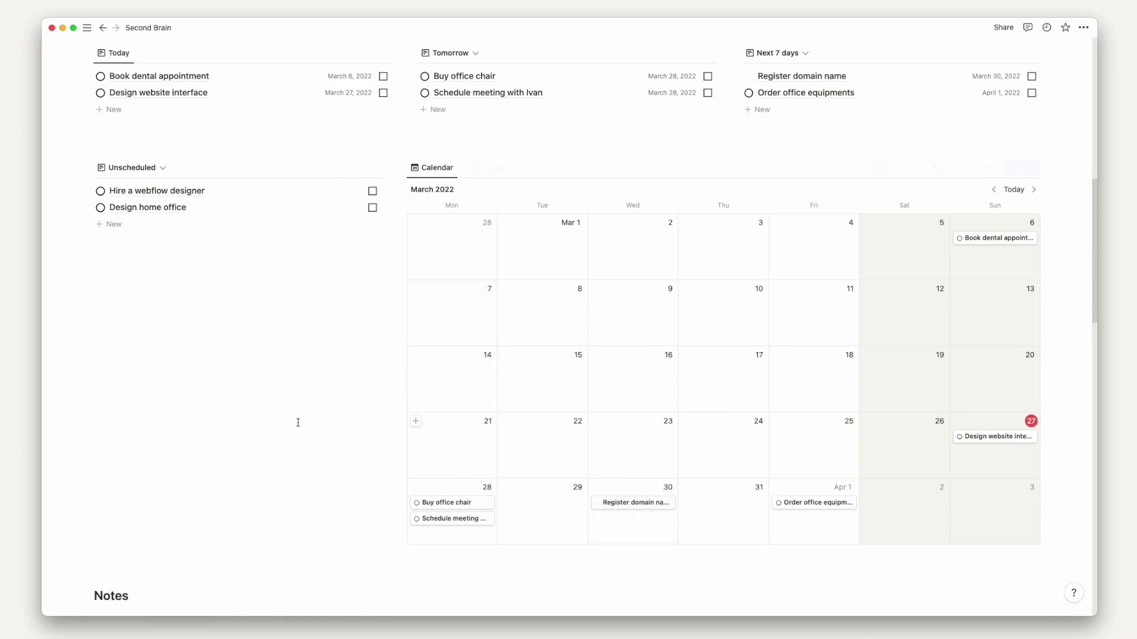
scroll(253, 281, down, 10)
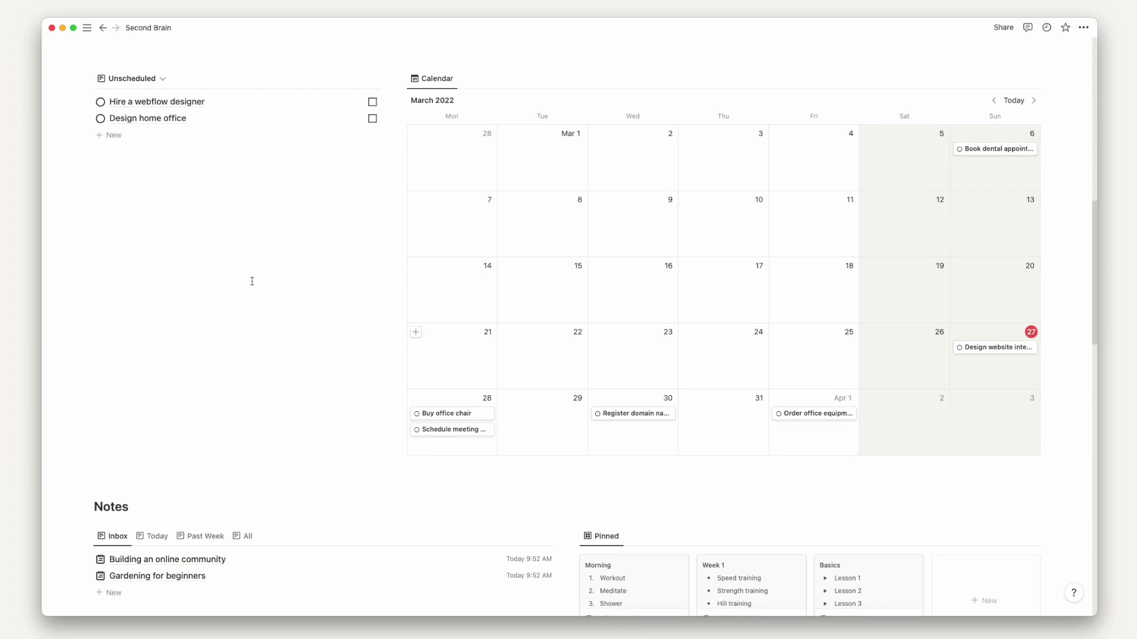
scroll(252, 281, down, 4)
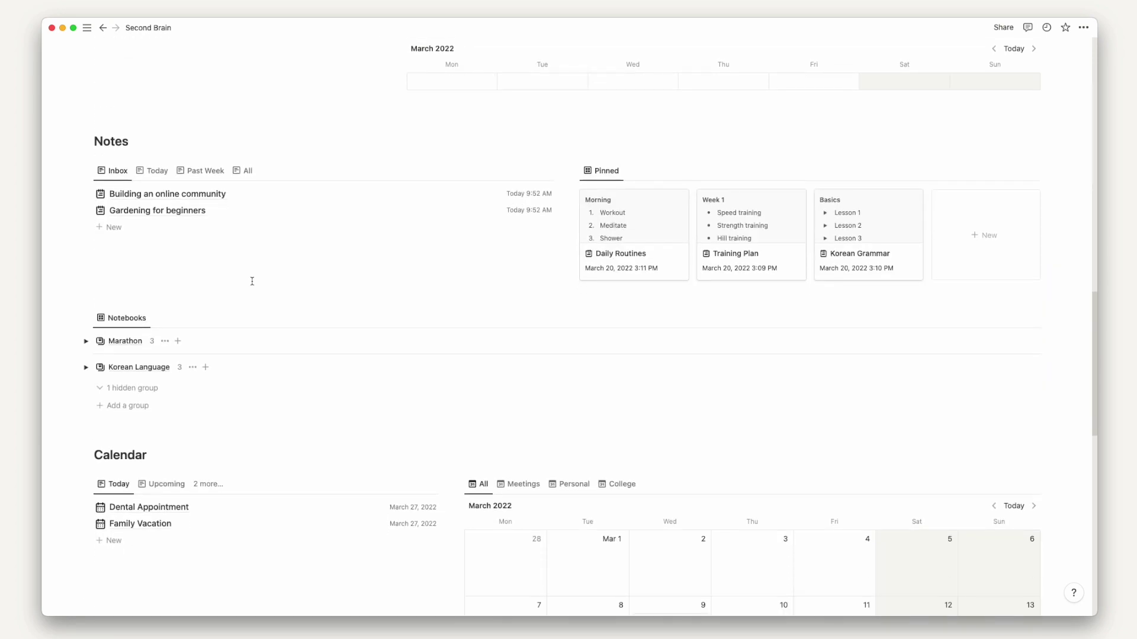
- Preview the Daily Routines pinned note, then close it
scroll(252, 282, down, 1)
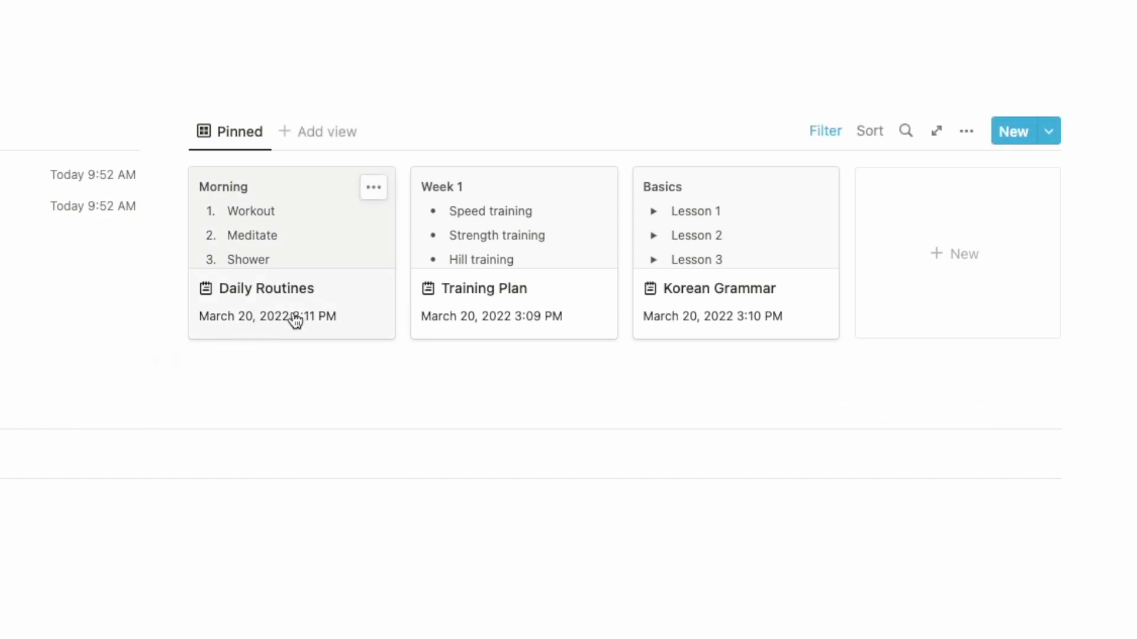
click(296, 321)
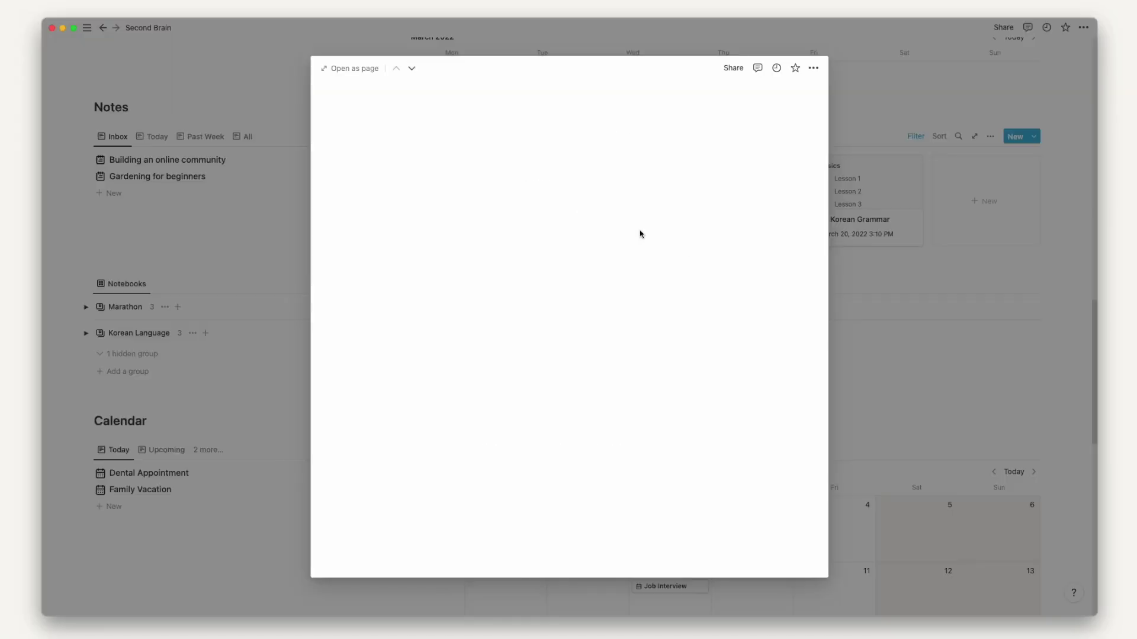
click(294, 300)
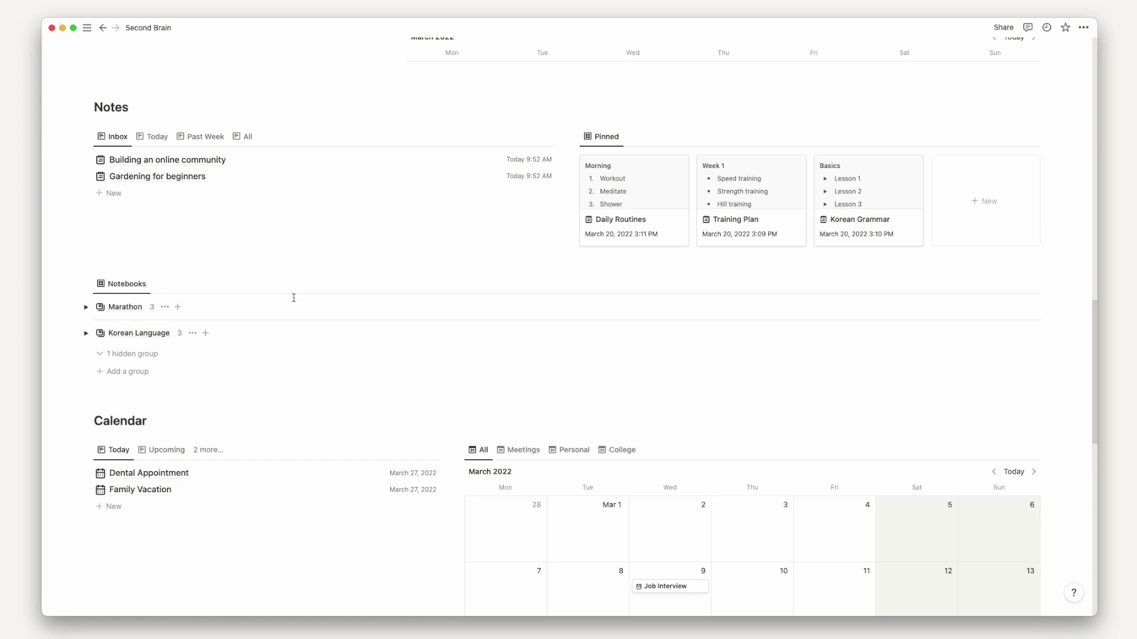
- Expand the Marathon group to show Training Plan, Diet Plan and Recovery Routines
scroll(250, 321, down, 1)
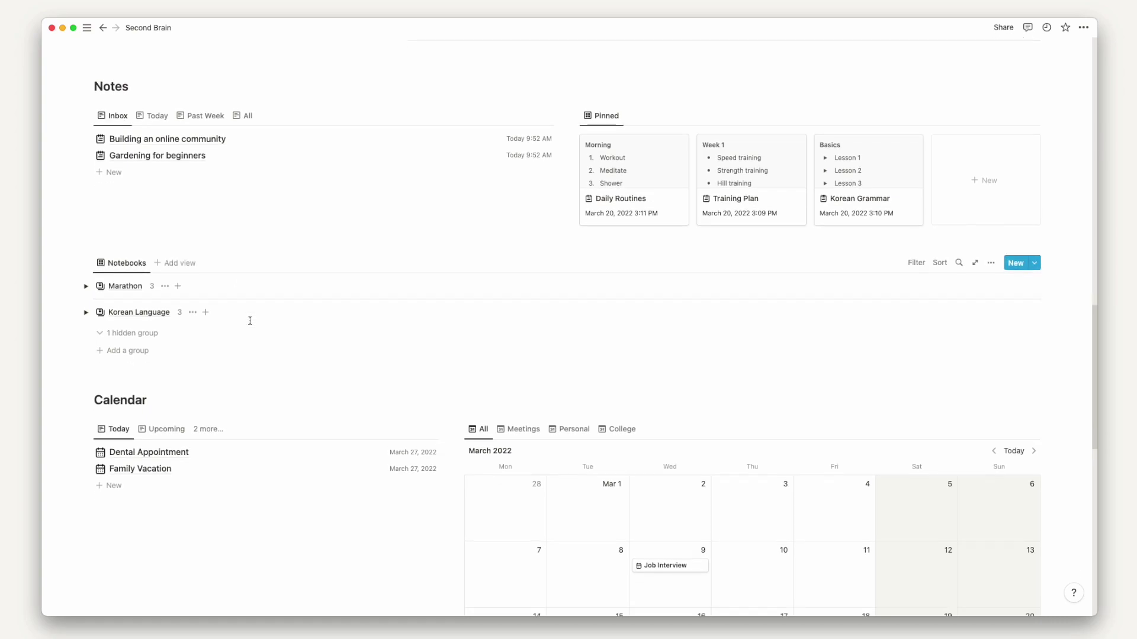
click(85, 287)
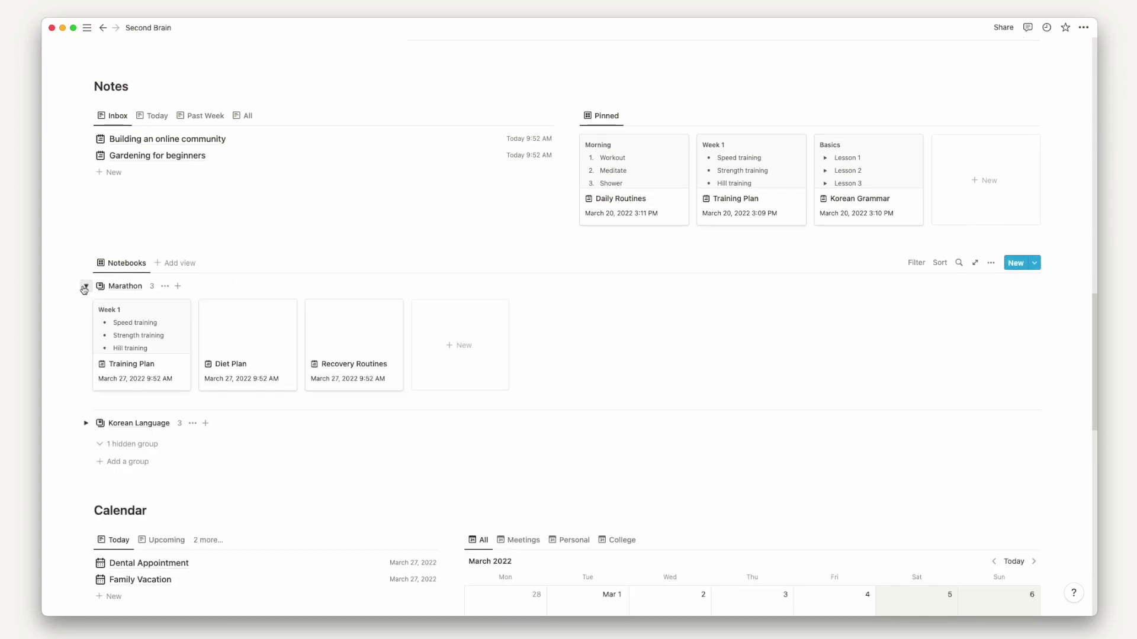
scroll(110, 301, down, 5)
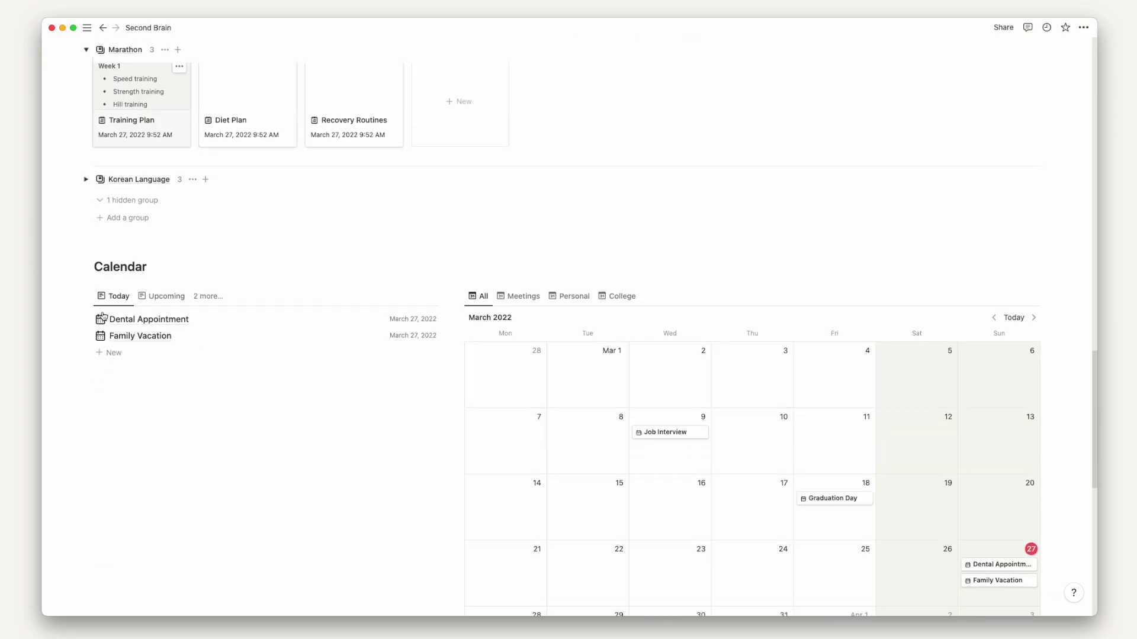
scroll(102, 317, down, 3)
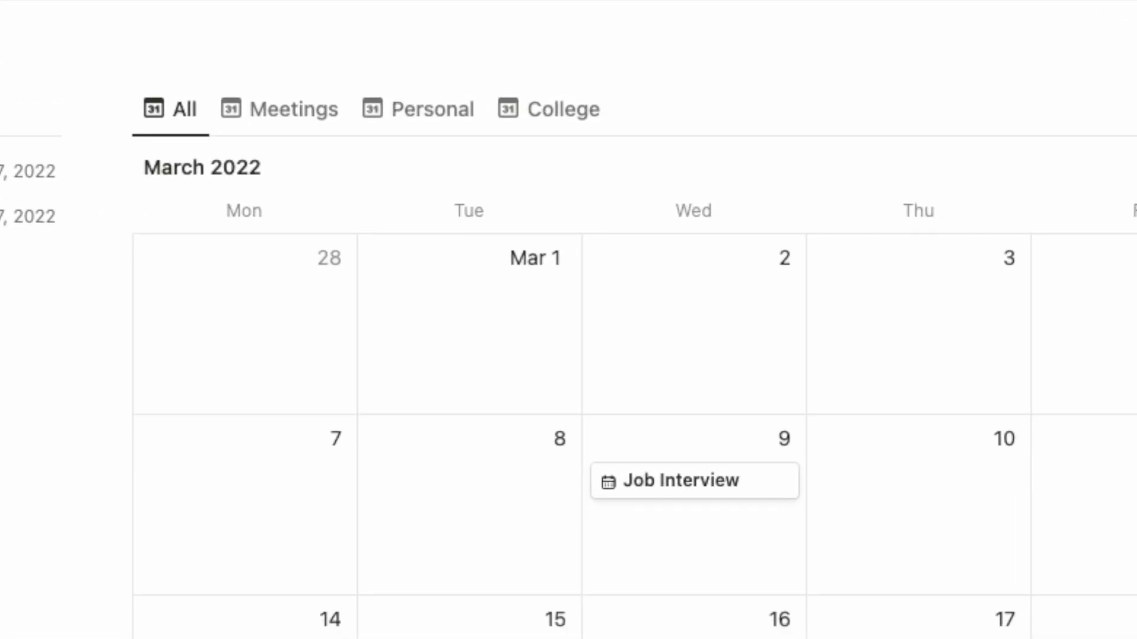
click(299, 122)
click(442, 120)
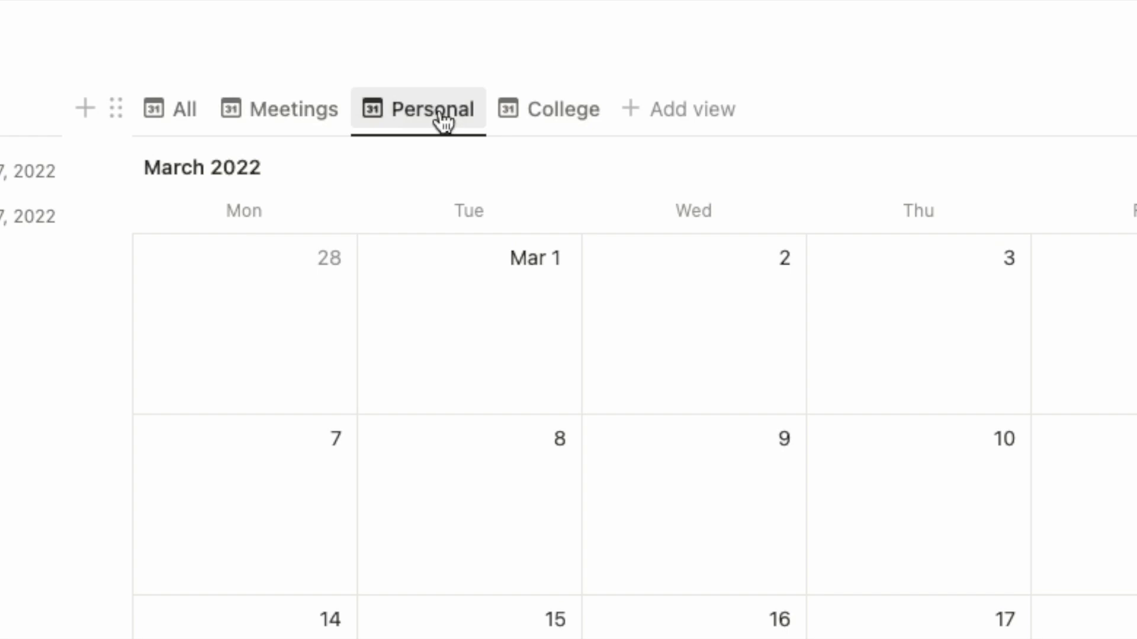
click(170, 114)
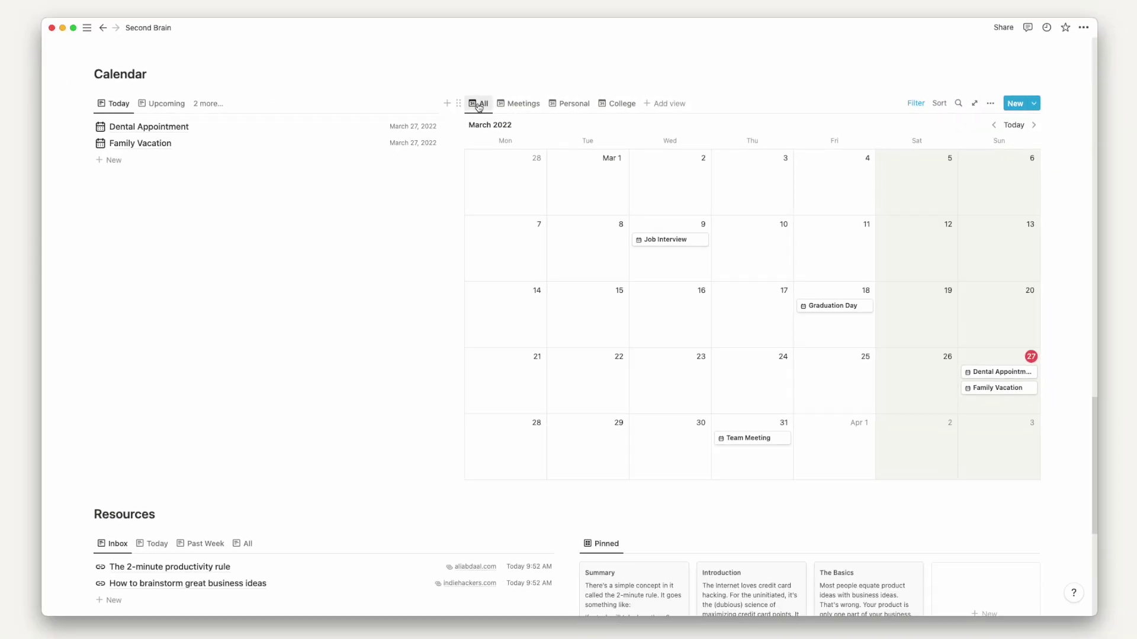
scroll(351, 287, down, 3)
scroll(351, 287, down, 3)
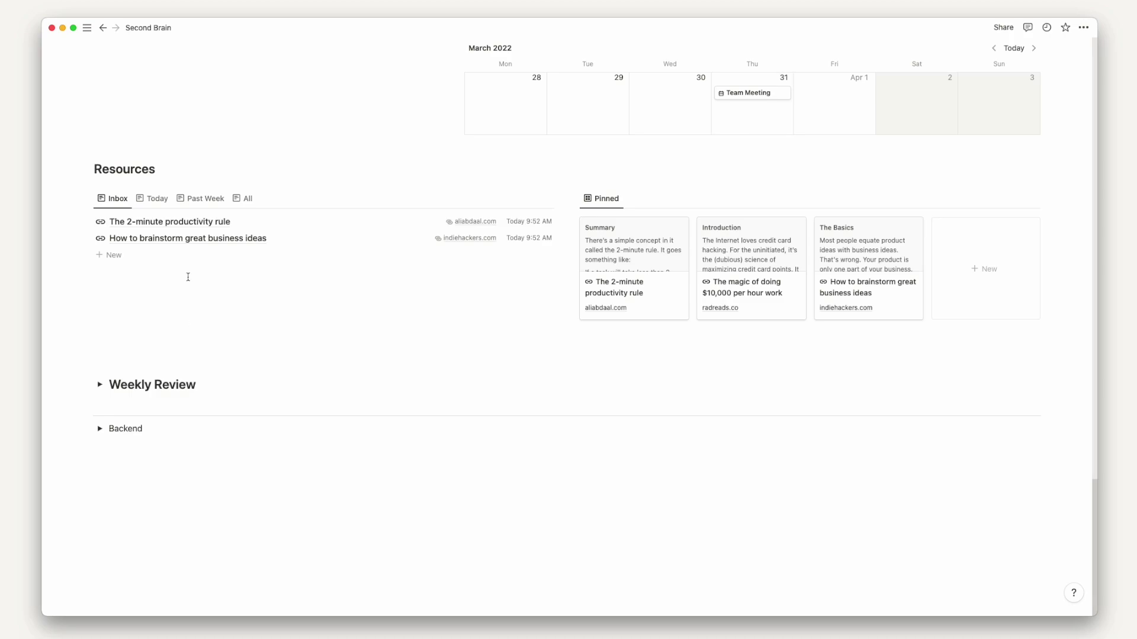
click(87, 27)
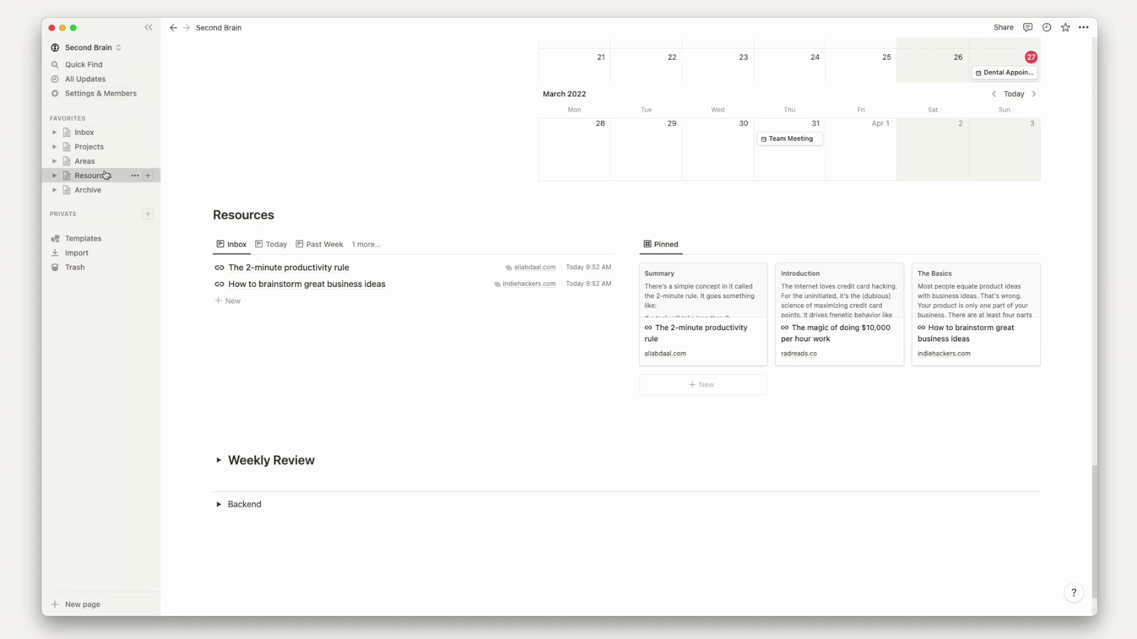
click(93, 175)
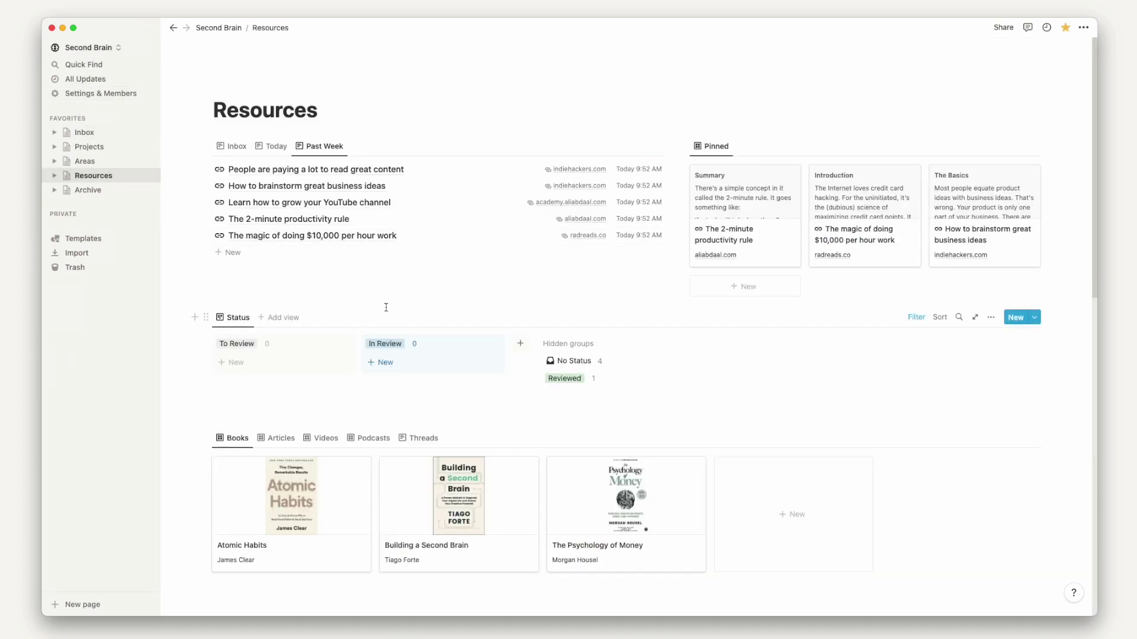
scroll(386, 312, down, 1)
scroll(386, 312, down, 10)
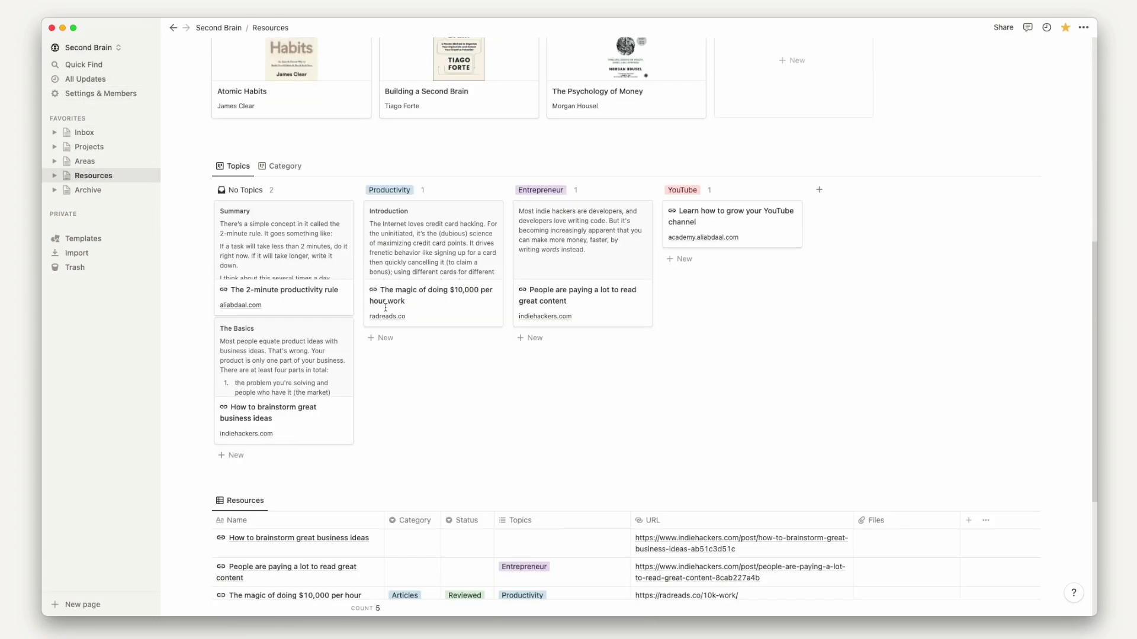
scroll(385, 307, down, 3)
click(234, 27)
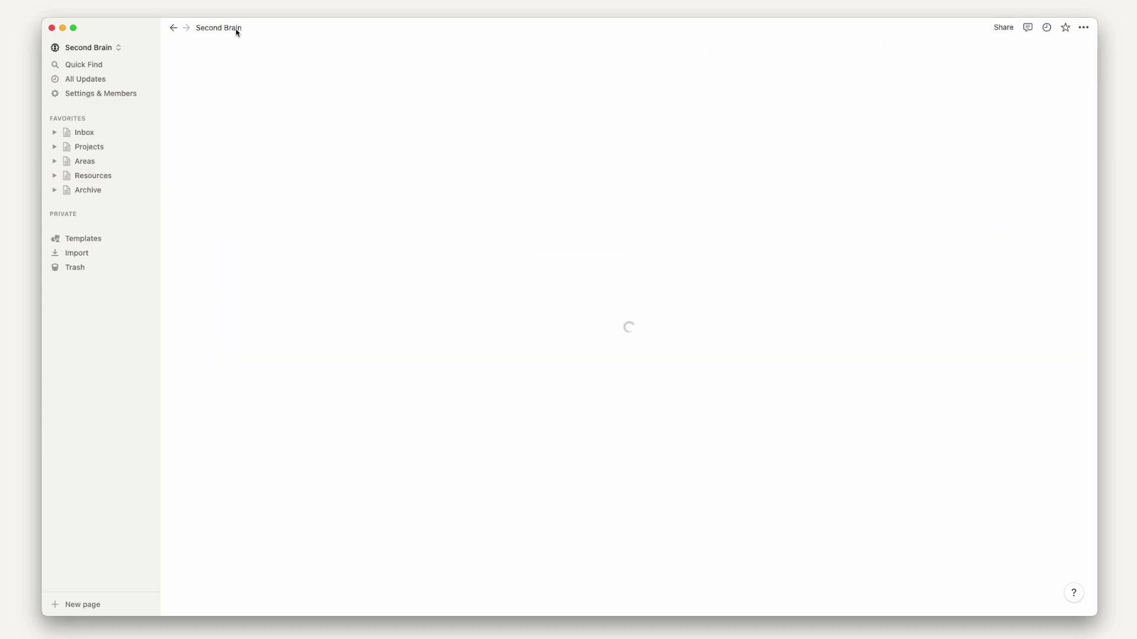
click(151, 28)
- Expand the Weekly Review section
scroll(305, 385, down, 15)
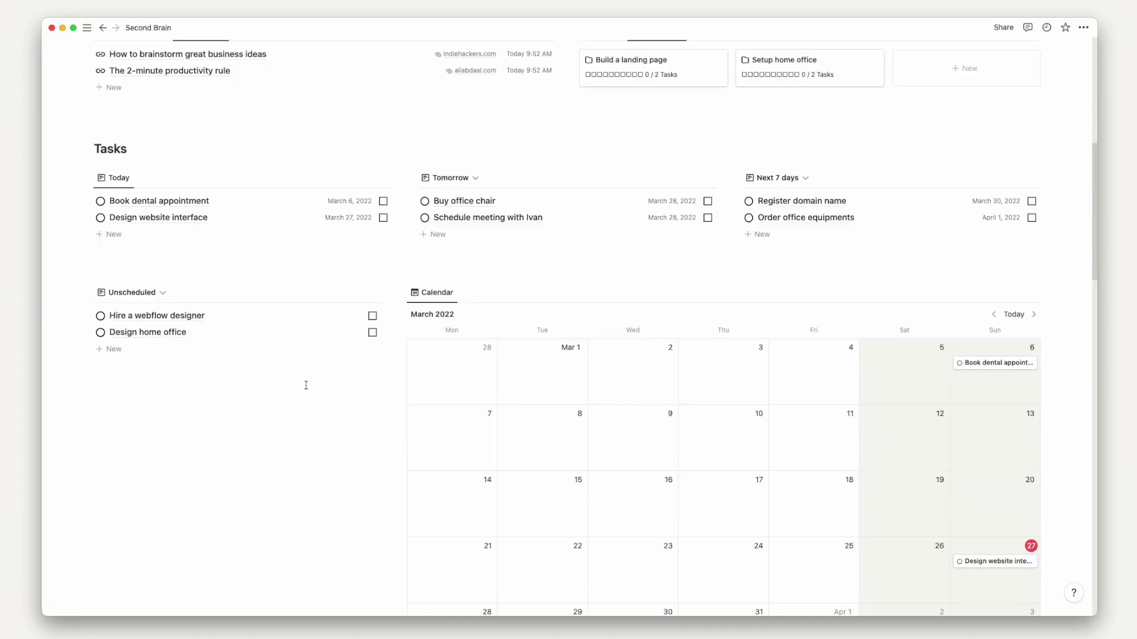
scroll(307, 386, down, 15)
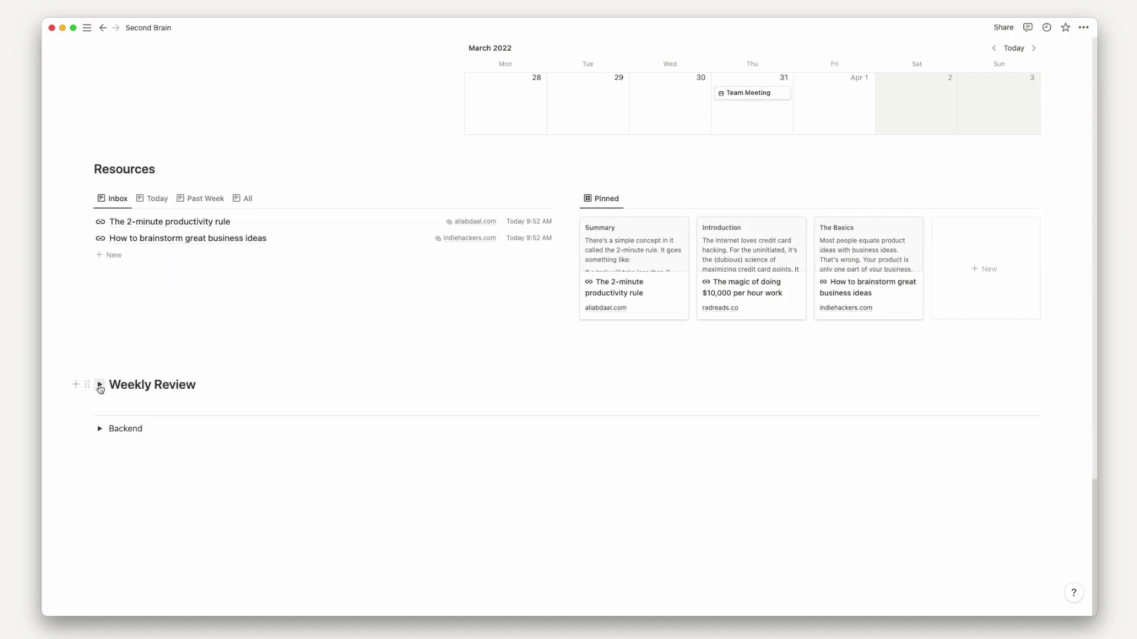
click(99, 386)
scroll(318, 393, down, 10)
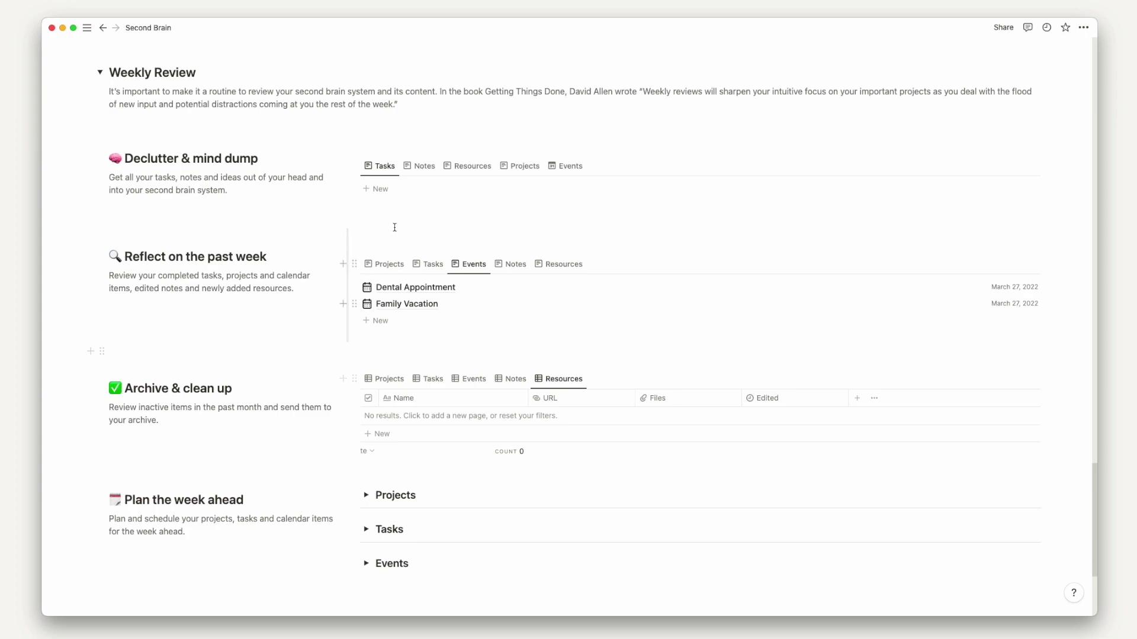
- Show Resources in Declutter & mind dump, and Tasks in Reflect and Archive & clean up
click(427, 167)
click(469, 167)
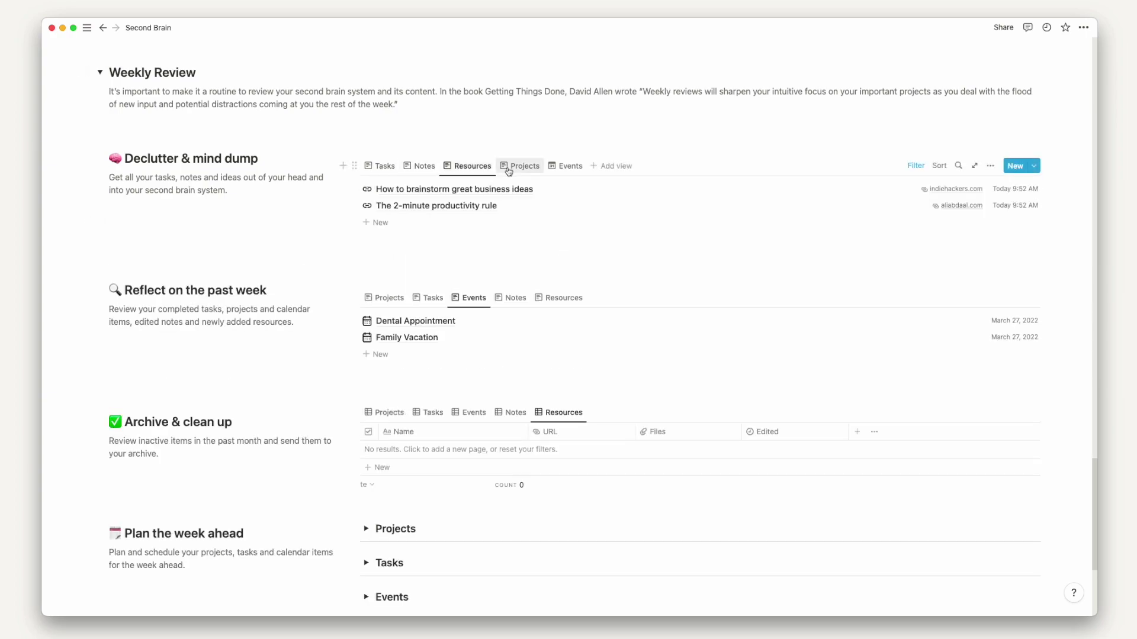
click(384, 298)
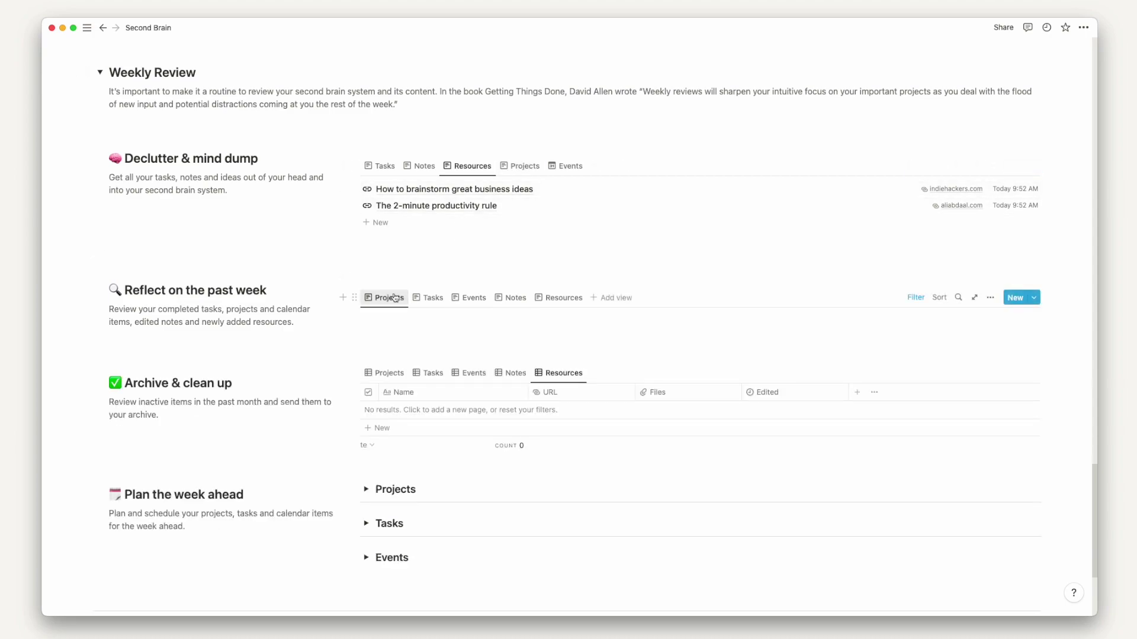
click(417, 297)
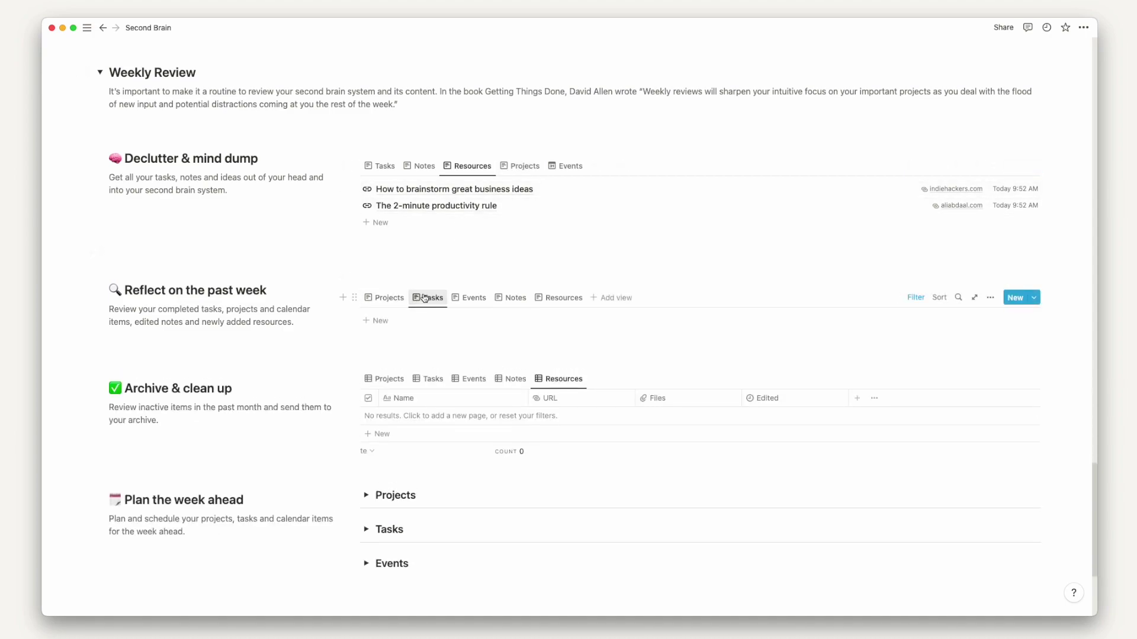
click(391, 379)
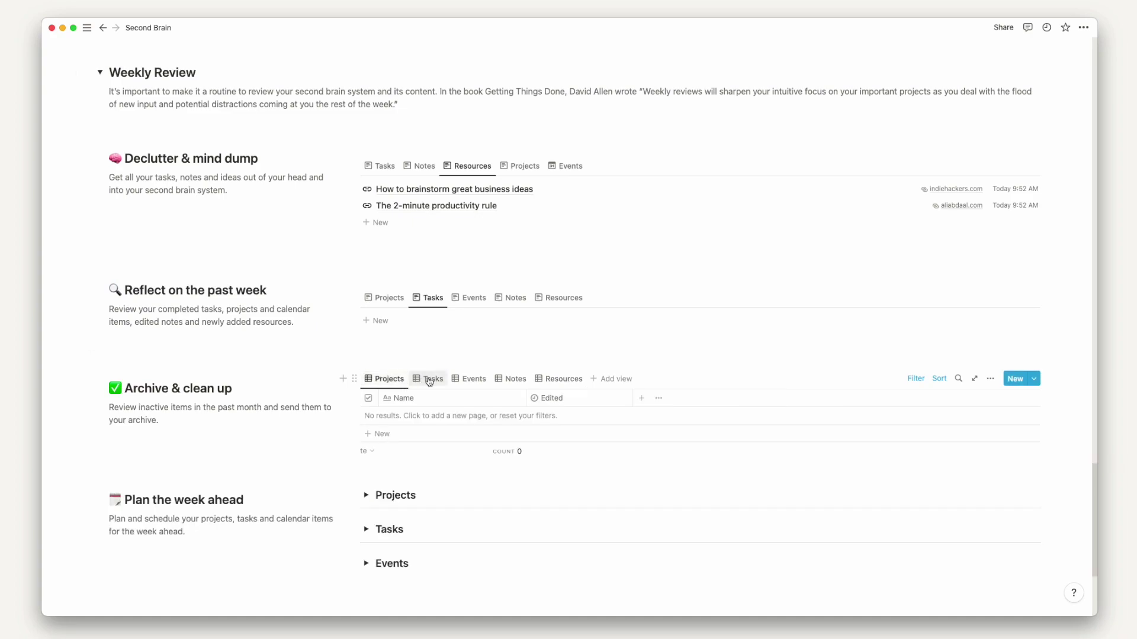
click(429, 380)
scroll(379, 420, down, 5)
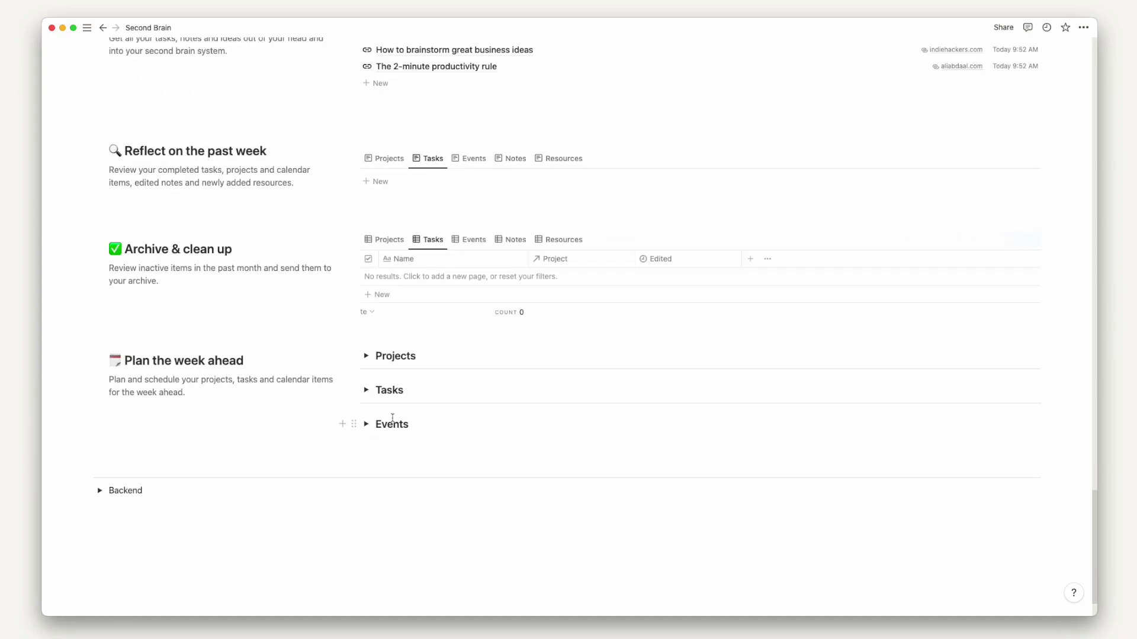
- Schedule Design home office for April 3 and Hire a webflow designer for April 13
click(367, 328)
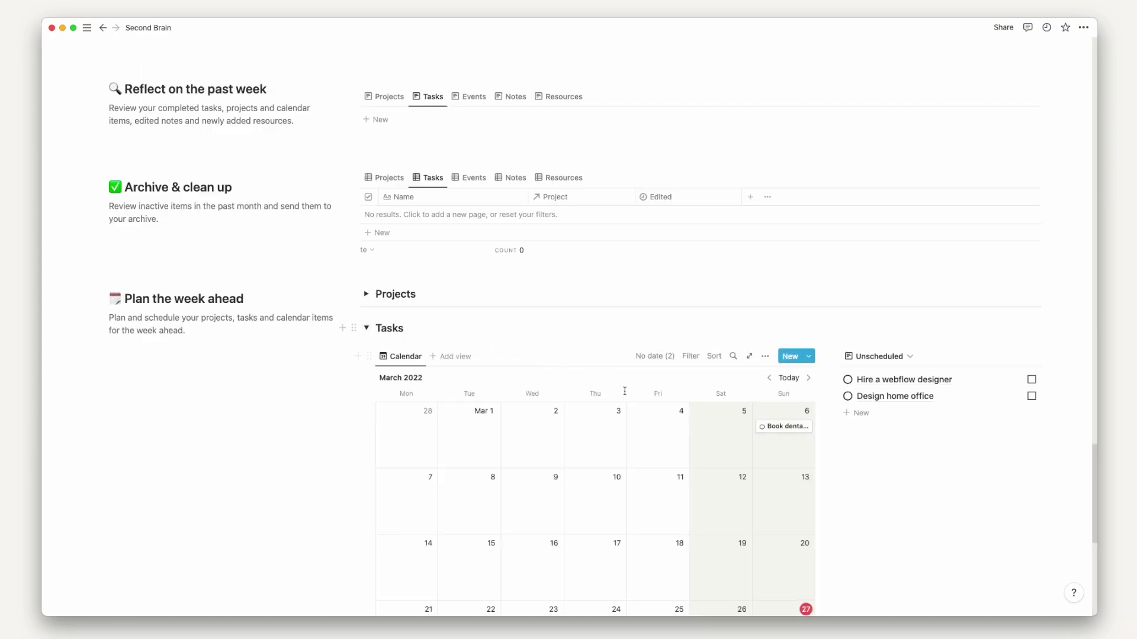
scroll(636, 396, down, 5)
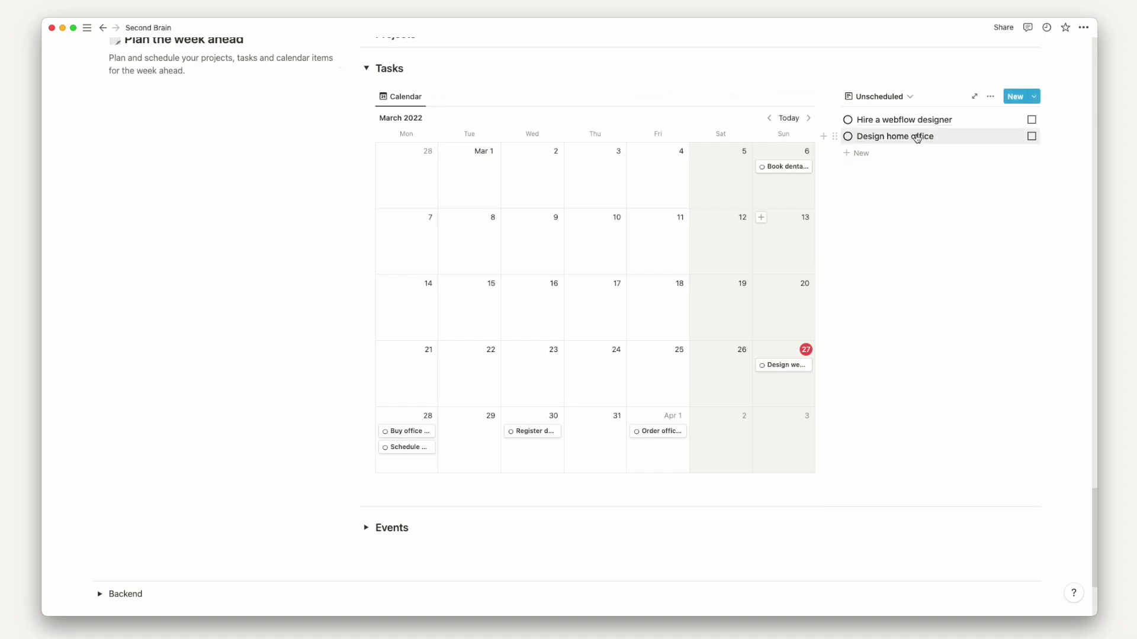
drag(913, 167, 805, 432)
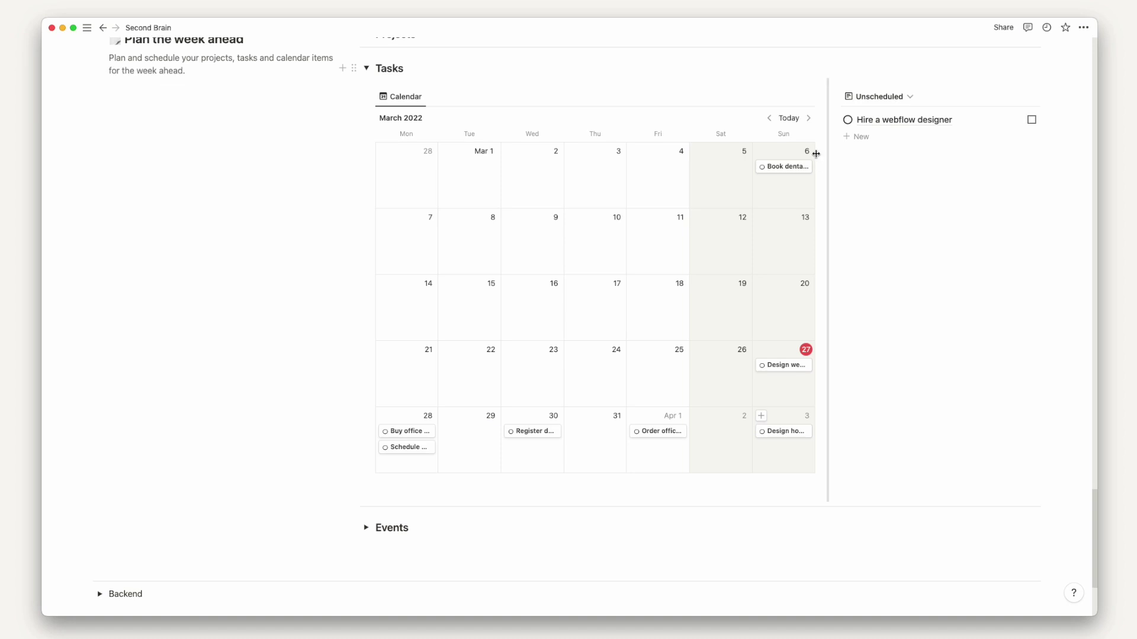
click(809, 119)
drag(750, 224, 541, 281)
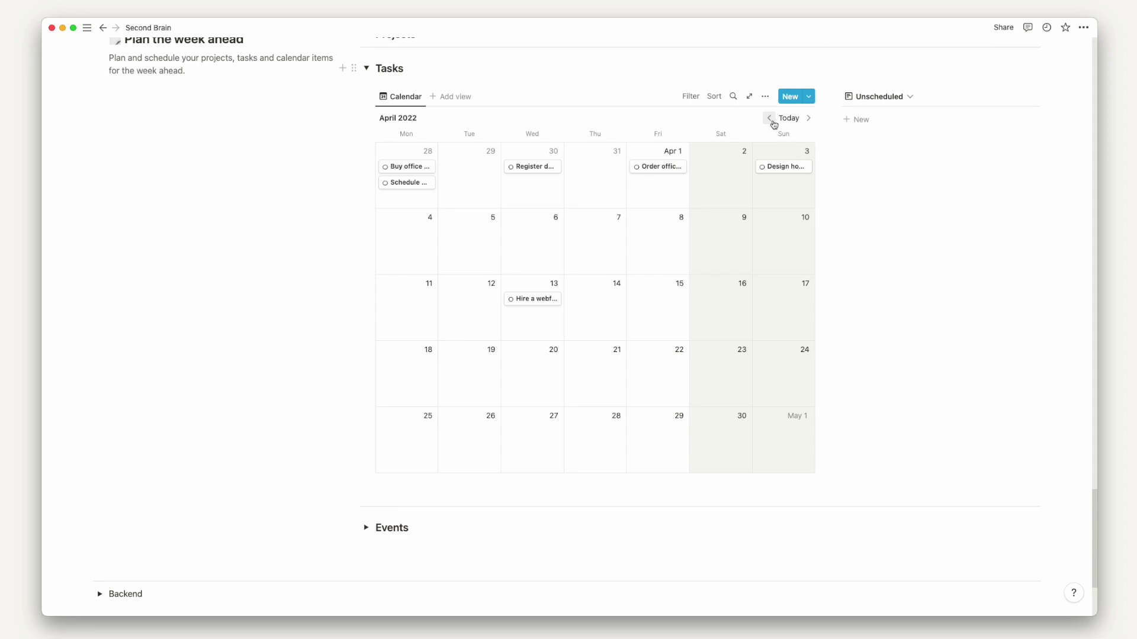
- Return to the dashboard top and collapse the Dashboards and Navigation links
mouse_move(358, 347)
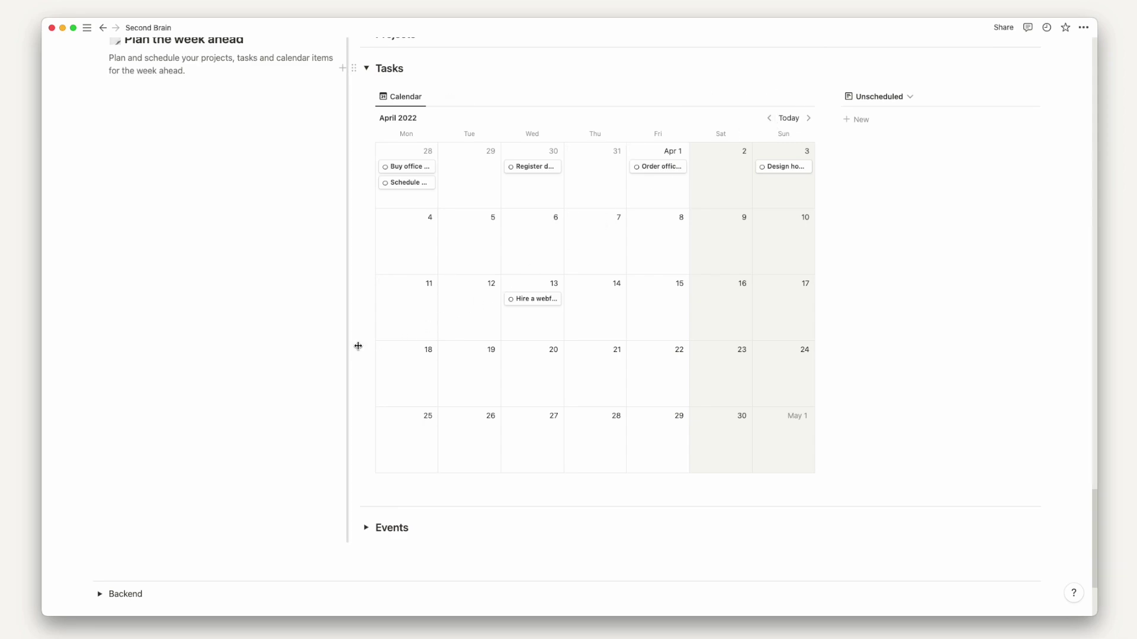
scroll(498, 530, up, 15)
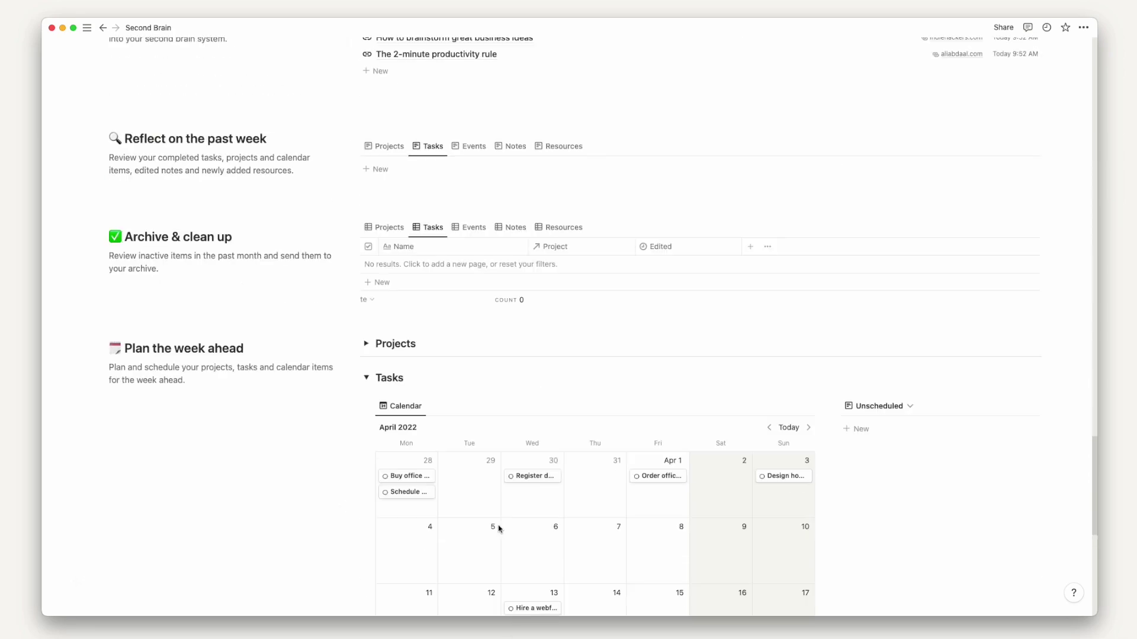
scroll(498, 525, up, 15)
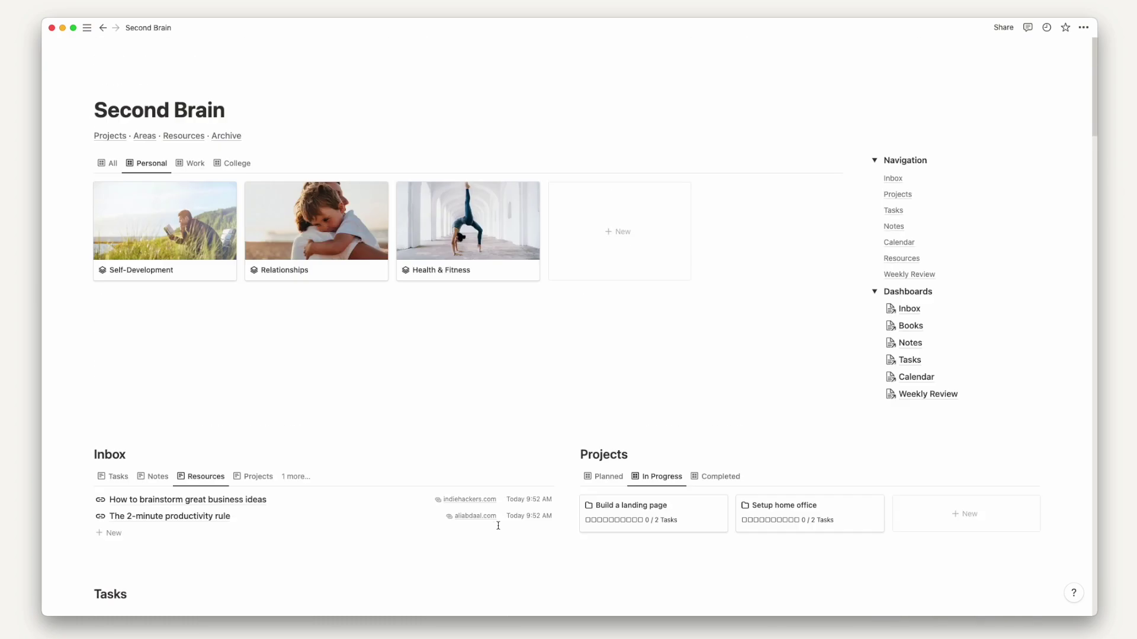
click(875, 294)
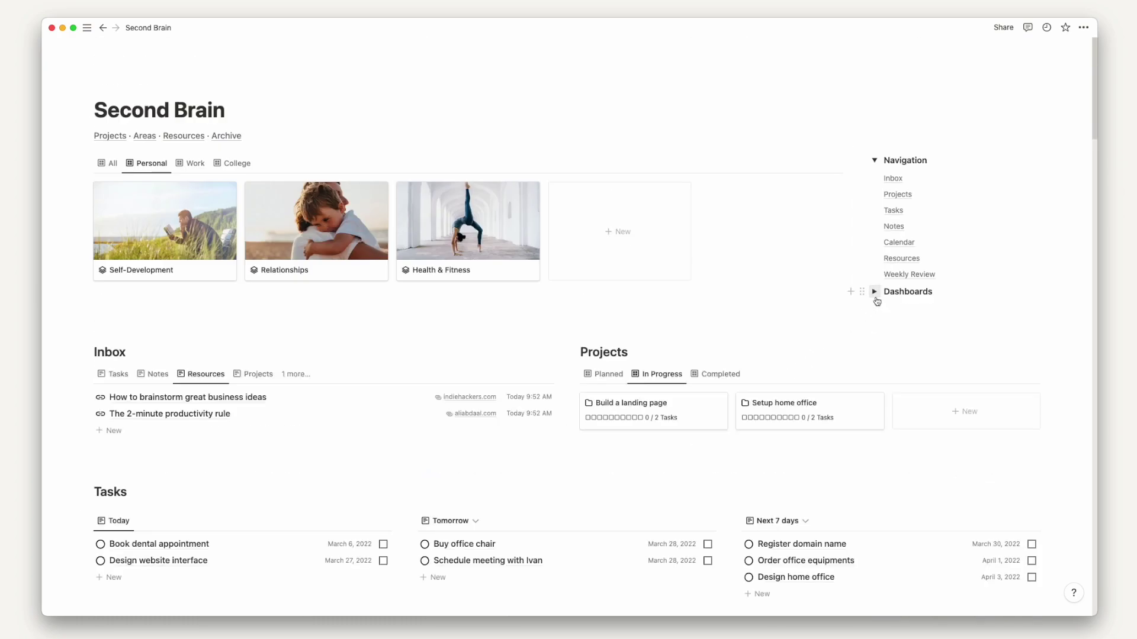
click(875, 161)
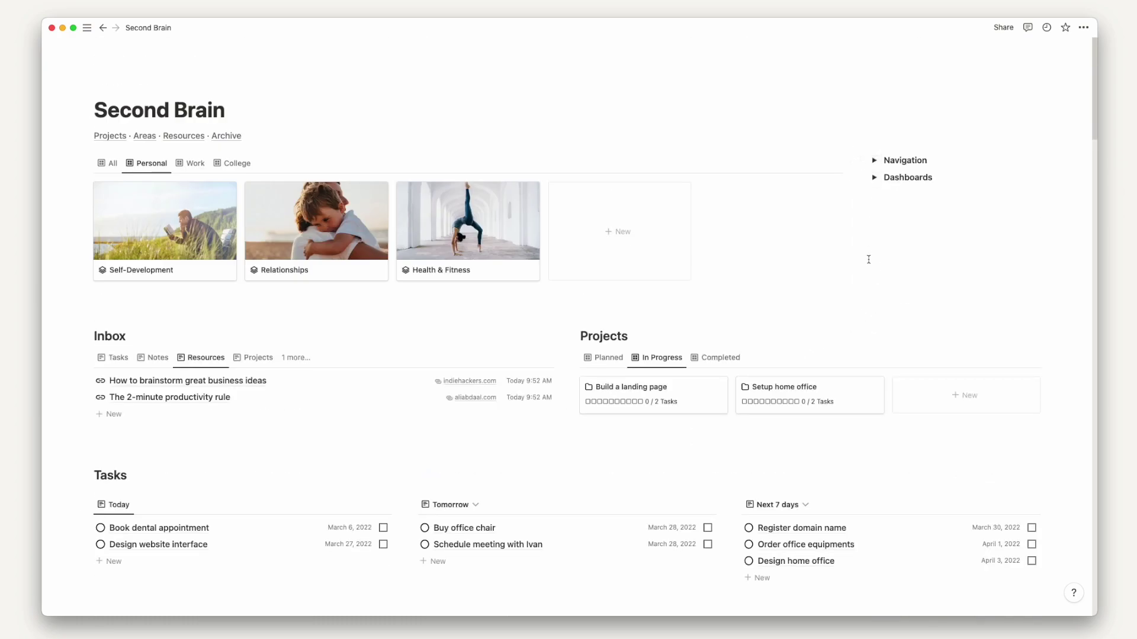